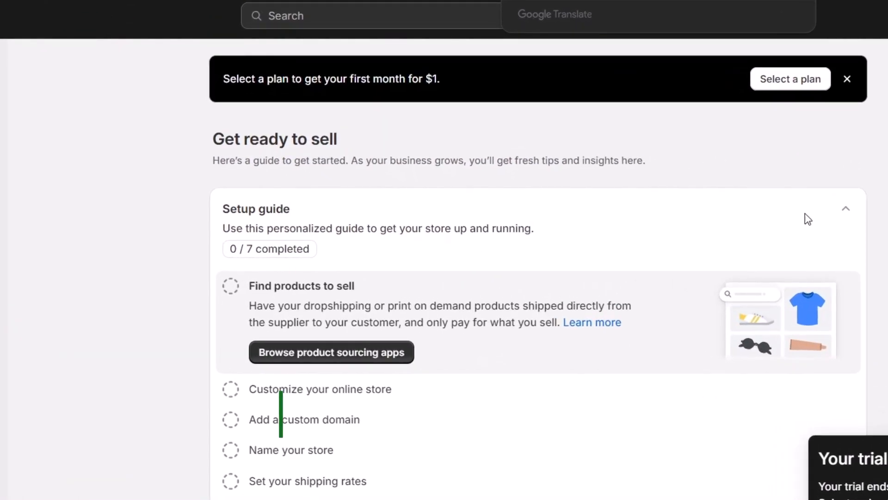
- Examine the tasks in the setup guide, from customizing the online store through placing a test order
{"action": "left_click", "coordinate": [847, 211]}
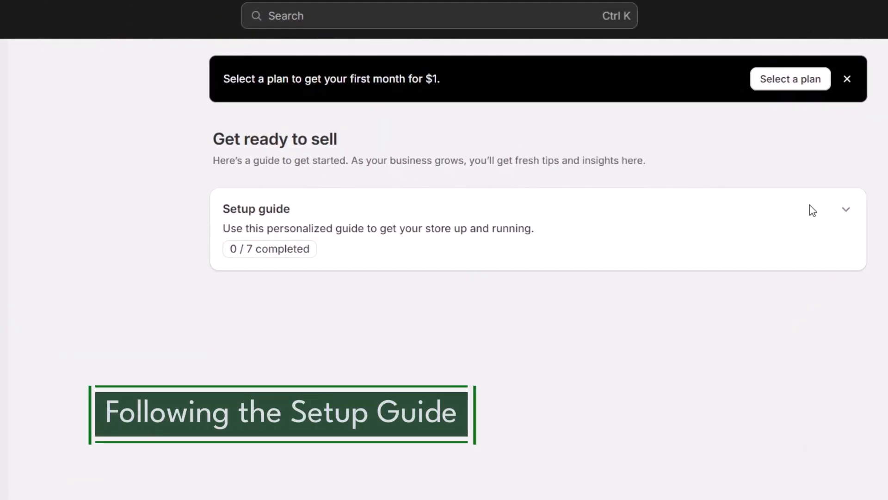
{"action": "left_click", "coordinate": [846, 210]}
{"action": "scroll", "coordinate": [724, 266], "scroll_direction": "down", "scroll_amount": 1}
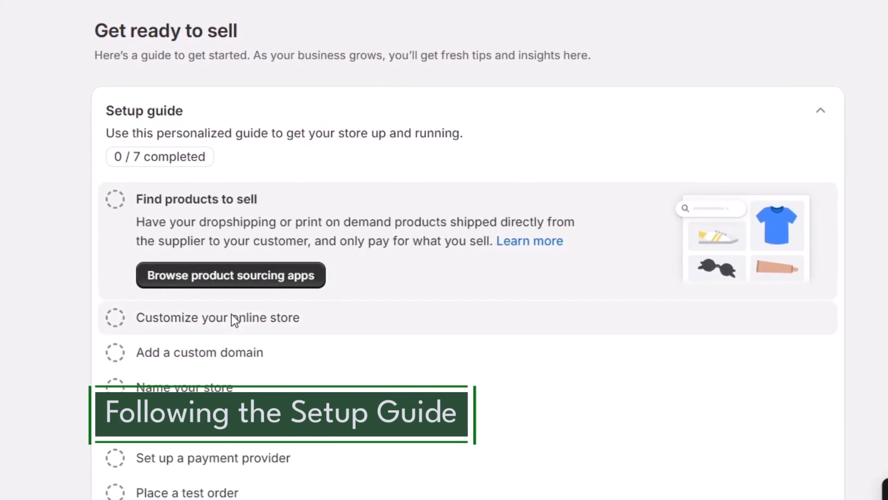
{"action": "left_click", "coordinate": [233, 318]}
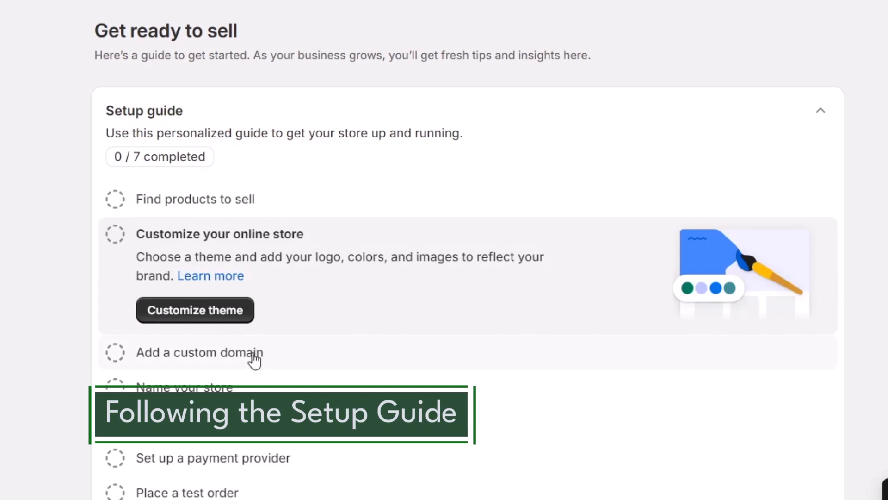
{"action": "left_click", "coordinate": [248, 353]}
{"action": "left_click", "coordinate": [245, 392]}
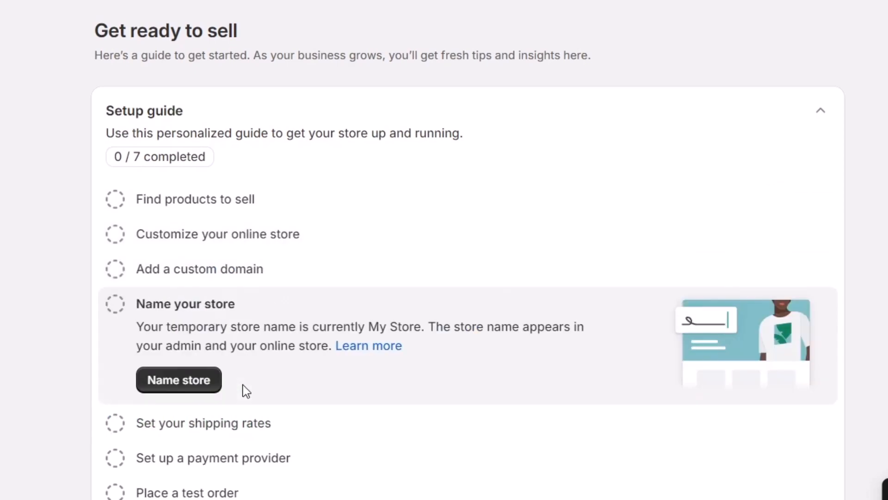
{"action": "left_click", "coordinate": [256, 424]}
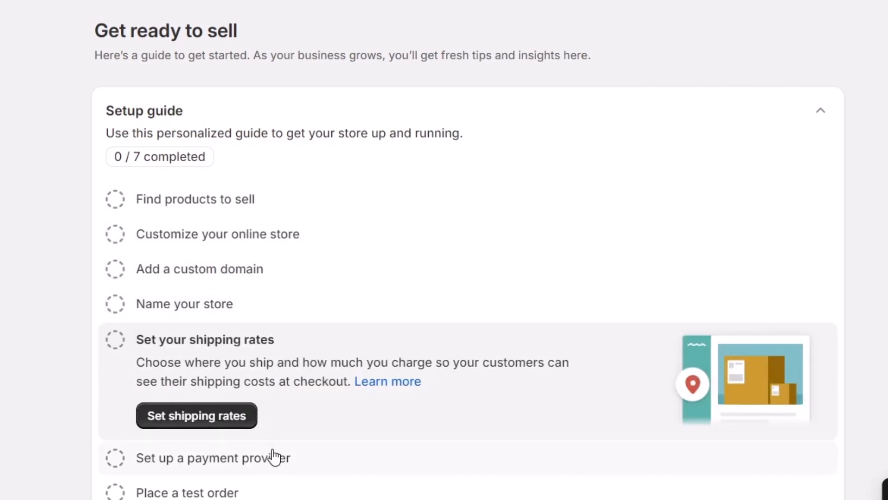
{"action": "left_click", "coordinate": [341, 467]}
{"action": "left_click", "coordinate": [261, 495]}
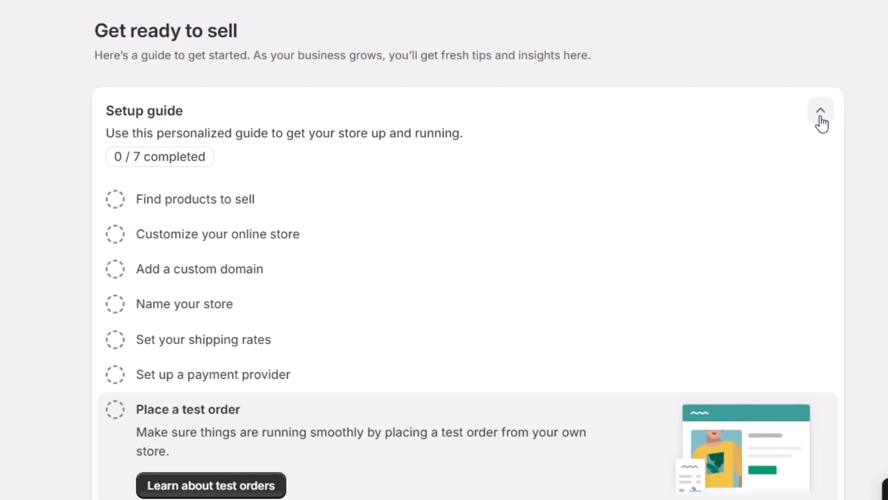
- Browse the recommended product sourcing apps for finding products to sell, covering dropshipping and print on demand
{"action": "left_click", "coordinate": [238, 203]}
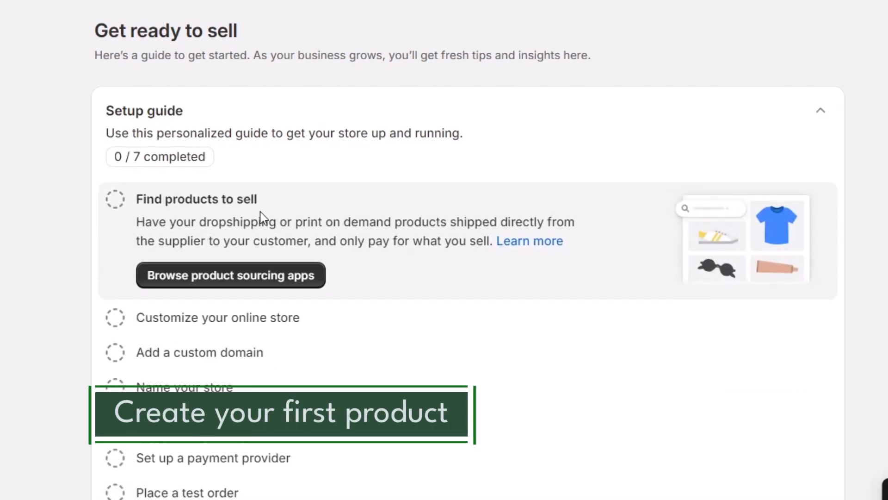
{"action": "left_click", "coordinate": [252, 280]}
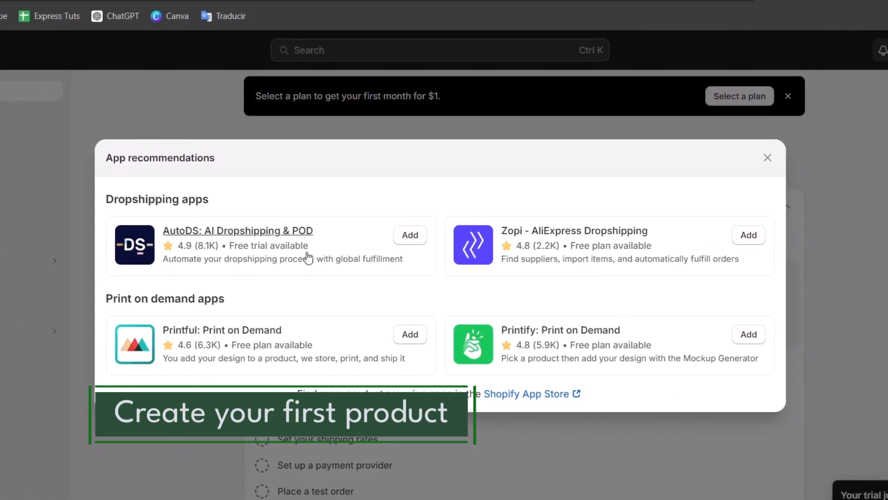
{"action": "left_click_drag", "start_coordinate": [146, 199], "coordinate": [234, 206]}
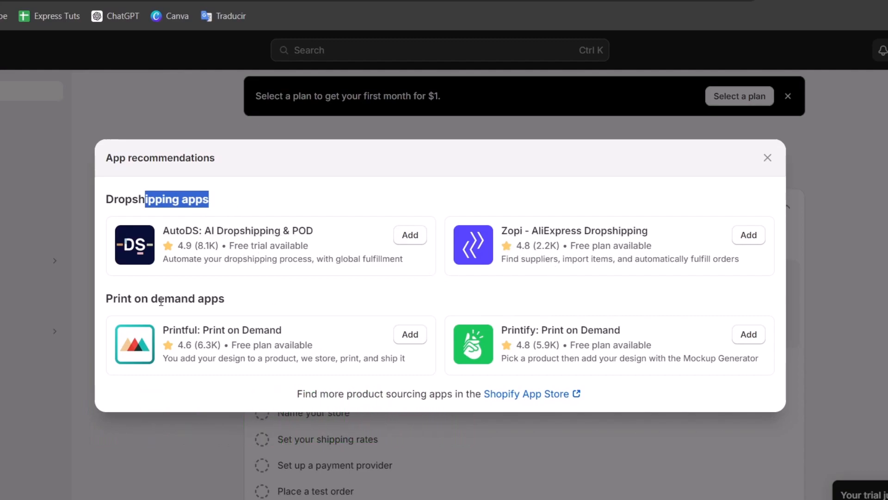
{"action": "left_click_drag", "start_coordinate": [161, 301], "coordinate": [239, 306]}
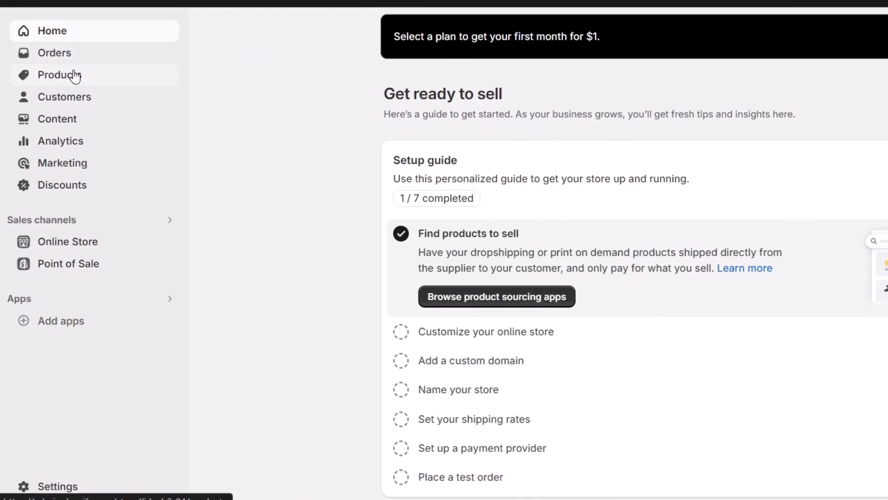
- Open a blank new product form and review its description, media, category, pricing and organization fields
{"action": "left_click", "coordinate": [75, 77]}
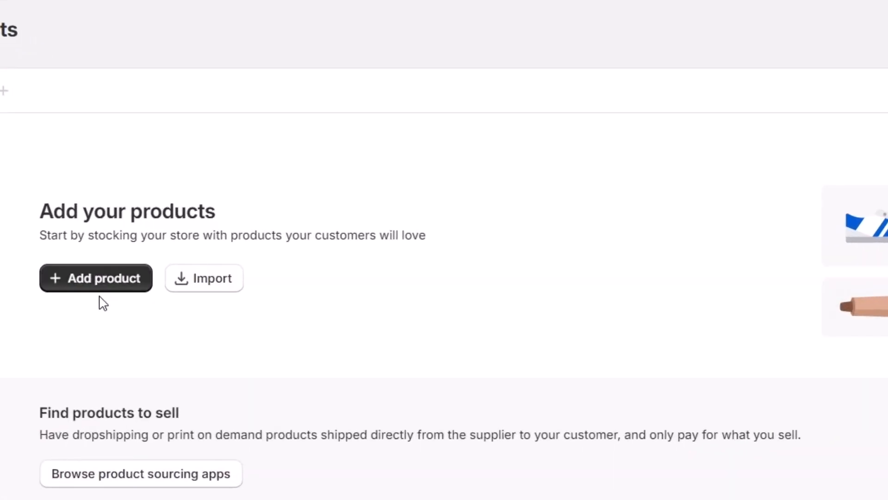
{"action": "left_click", "coordinate": [106, 291]}
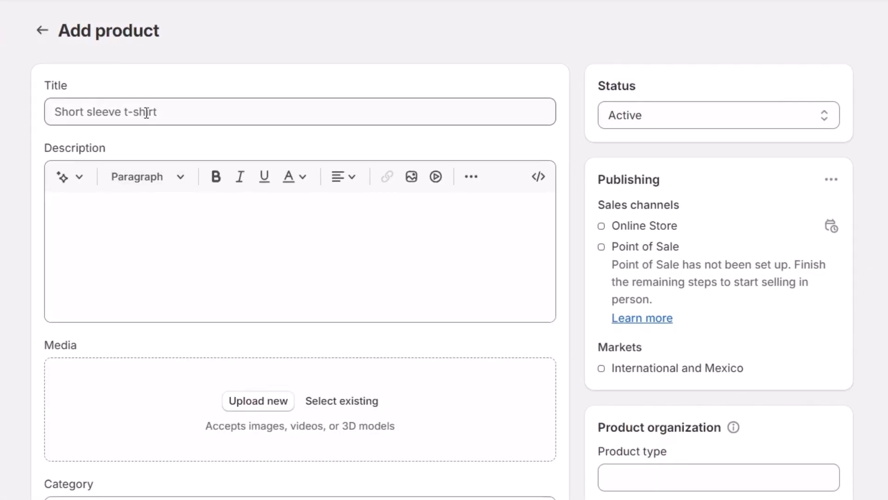
{"action": "scroll", "coordinate": [162, 224], "scroll_direction": "down", "scroll_amount": 4}
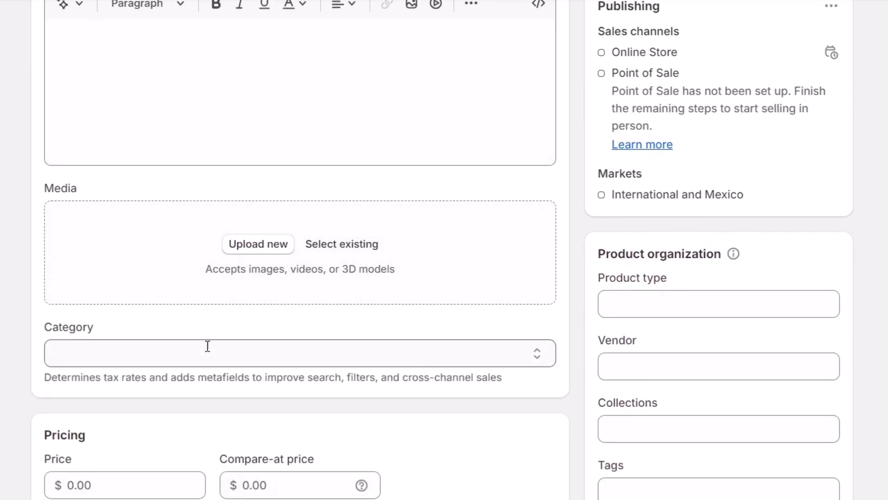
{"action": "scroll", "coordinate": [206, 358], "scroll_direction": "down", "scroll_amount": 2}
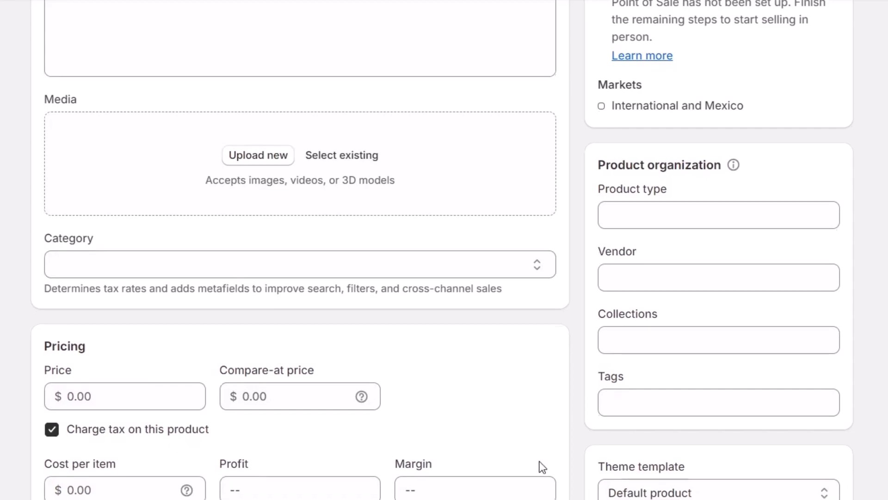
{"action": "scroll", "coordinate": [542, 467], "scroll_direction": "down", "scroll_amount": 9}
{"action": "scroll", "coordinate": [542, 466], "scroll_direction": "up", "scroll_amount": 10}
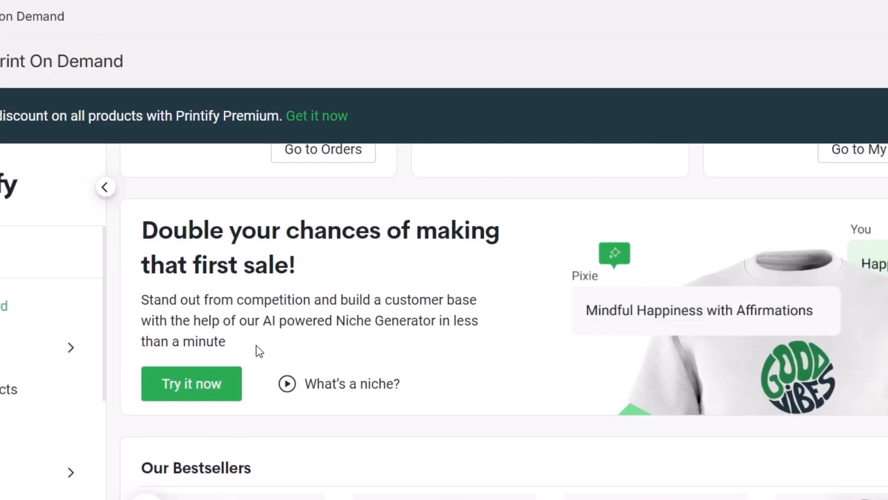
- Open the Unisex Garment-Dyed T-shirt from Printify's bestsellers and examine its product details
{"action": "scroll", "coordinate": [401, 342], "scroll_direction": "down", "scroll_amount": 5}
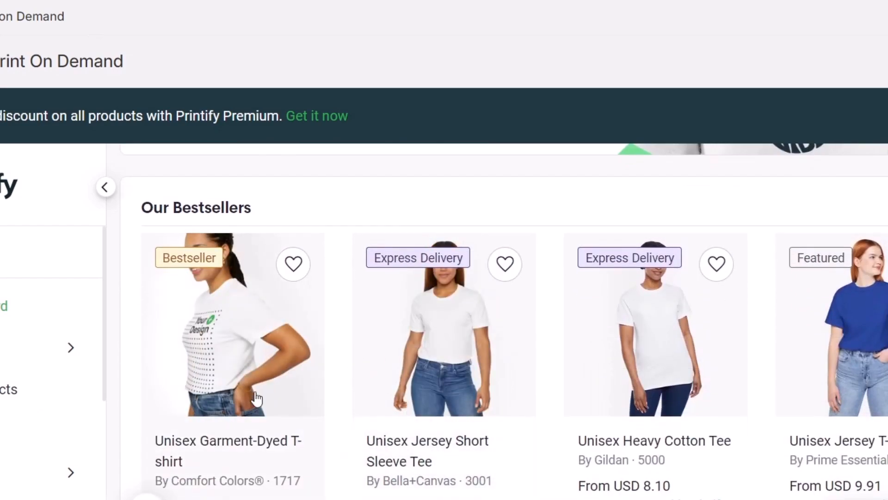
{"action": "left_click", "coordinate": [247, 375]}
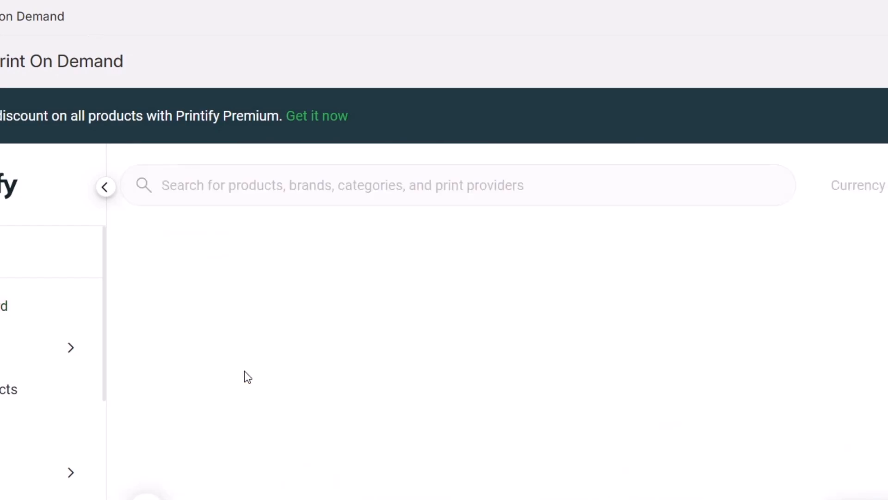
{"action": "scroll", "coordinate": [450, 476], "scroll_direction": "down", "scroll_amount": 3}
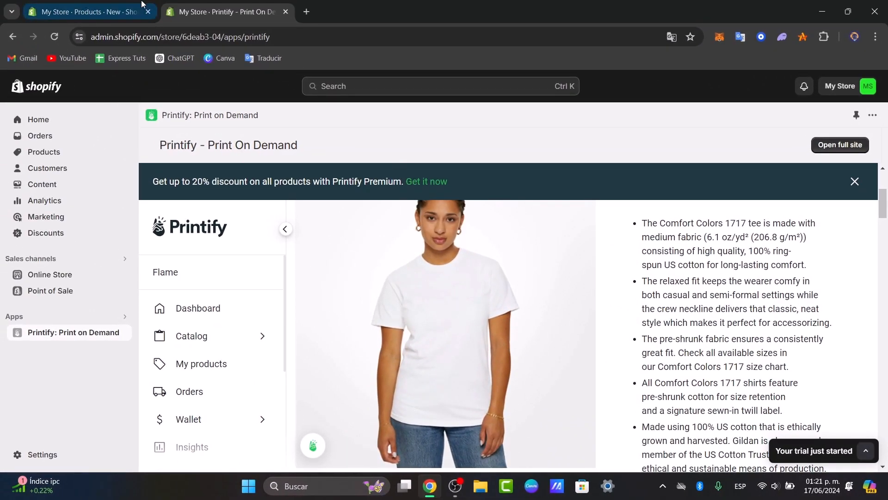
- Switch back to the Shopify new product form and look through its sections
{"action": "left_click", "coordinate": [86, 12]}
{"action": "scroll", "coordinate": [472, 346], "scroll_direction": "down", "scroll_amount": 9}
{"action": "scroll", "coordinate": [502, 369], "scroll_direction": "up", "scroll_amount": 3}
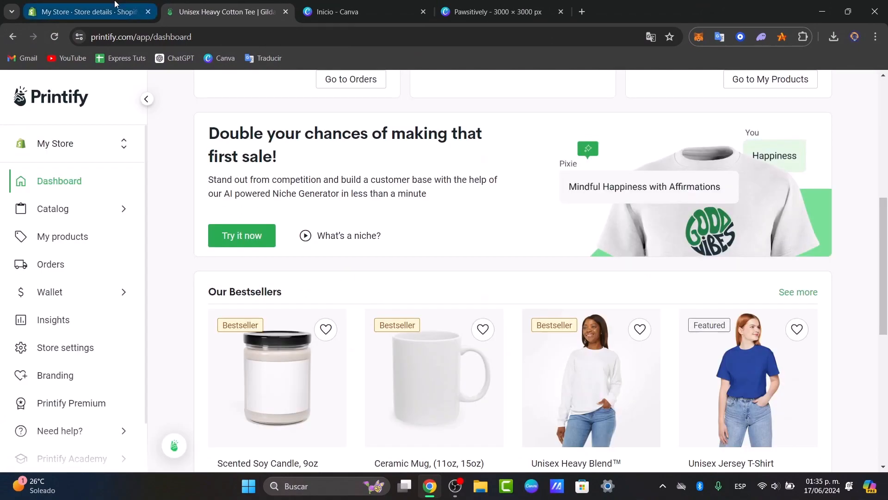
- Return to the Shopify admin, close the store settings and show the home page with the setup guide
{"action": "left_click", "coordinate": [115, 4]}
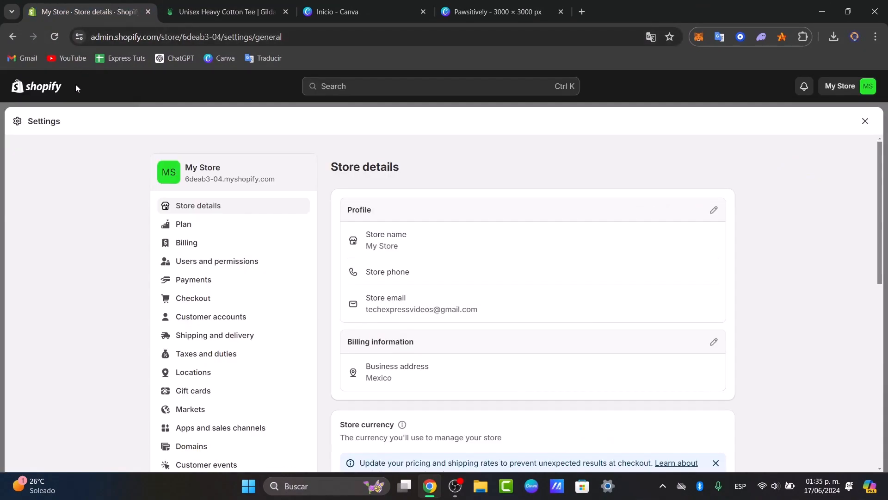
{"action": "left_click", "coordinate": [864, 122]}
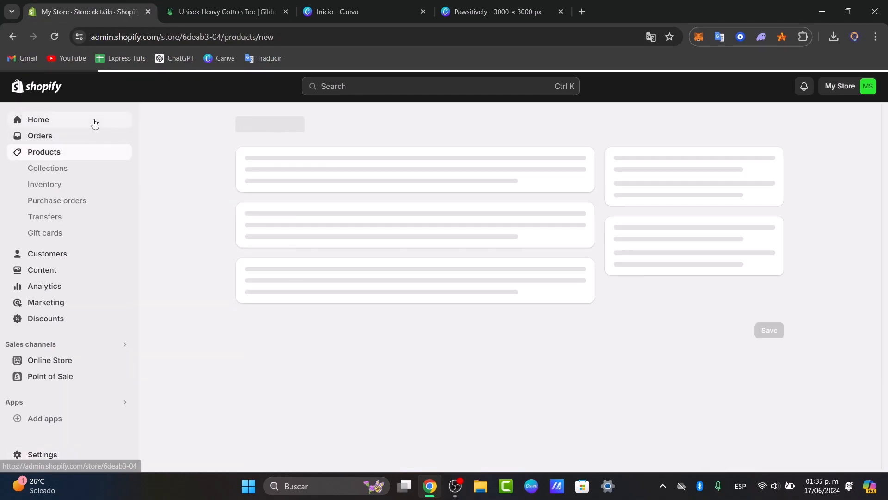
{"action": "left_click", "coordinate": [93, 121]}
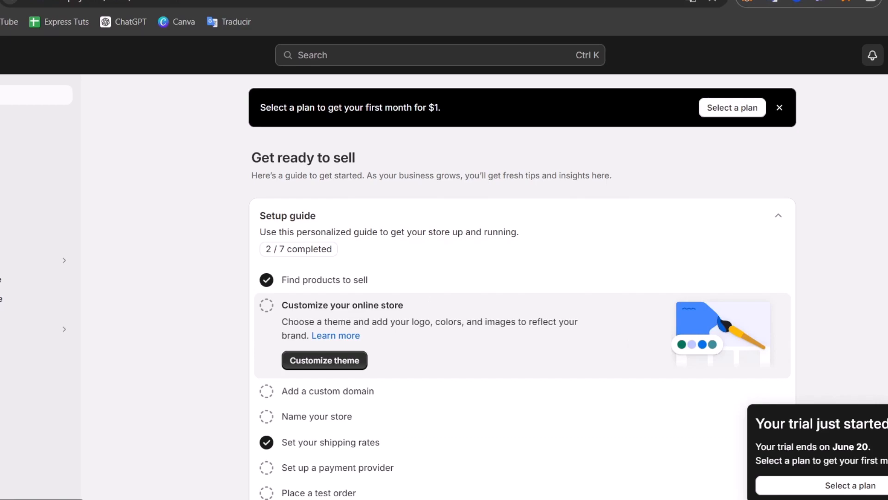
- Start a new product collection titled "T Shirts" and review its description and collection type options
{"action": "left_click", "coordinate": [12, 133]}
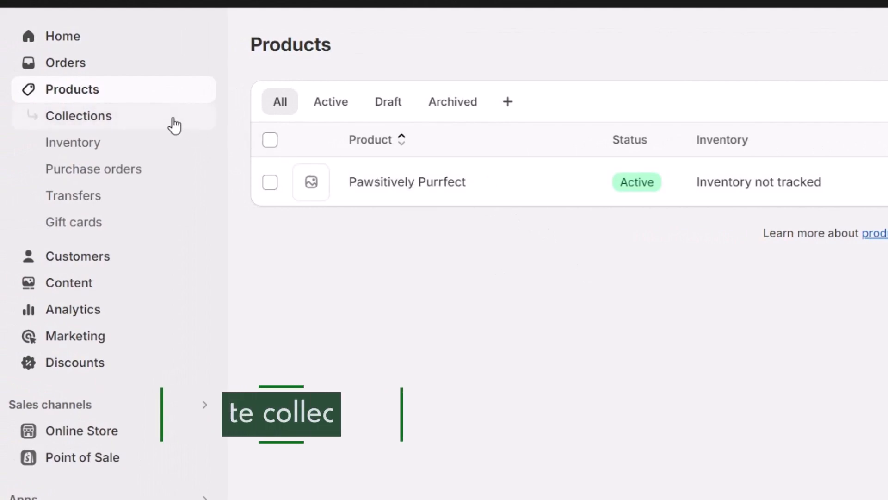
{"action": "left_click", "coordinate": [107, 116]}
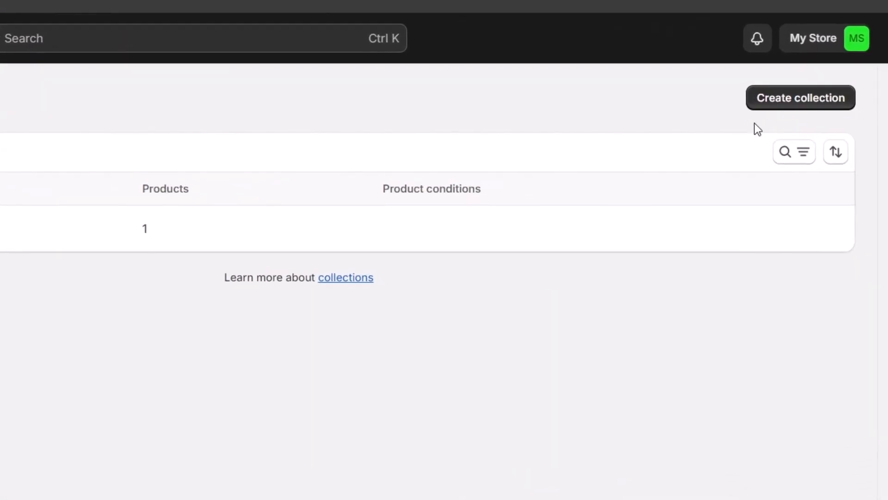
{"action": "left_click", "coordinate": [794, 100]}
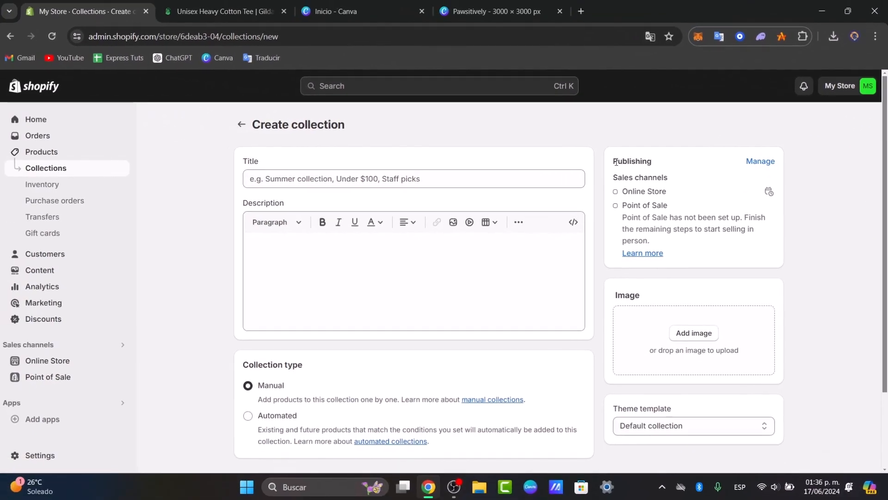
{"action": "left_click", "coordinate": [393, 180]}
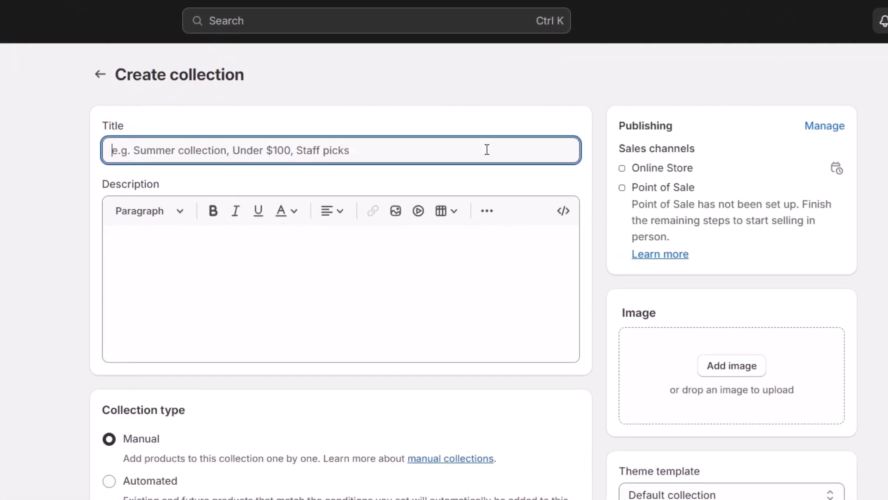
{"action": "type", "text": "T Shirts"}
{"action": "left_click", "coordinate": [333, 248]}
{"action": "scroll", "coordinate": [283, 360], "scroll_direction": "down", "scroll_amount": 2}
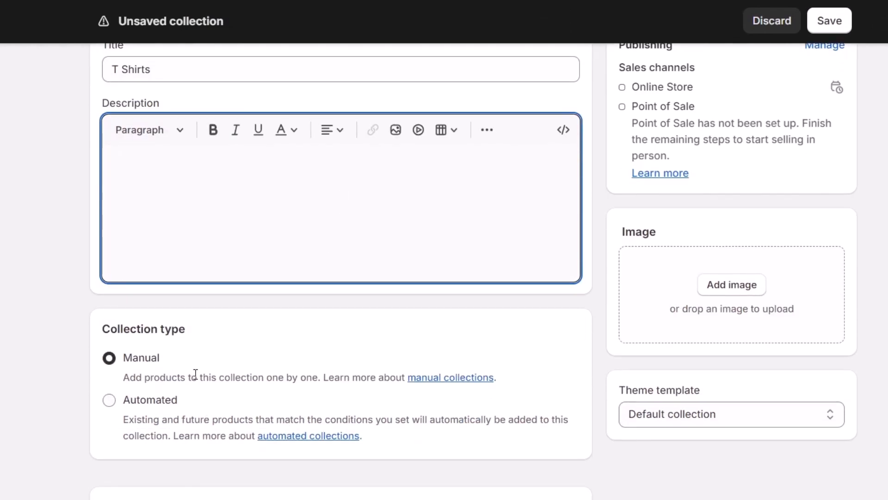
{"action": "scroll", "coordinate": [207, 377], "scroll_direction": "down", "scroll_amount": 1}
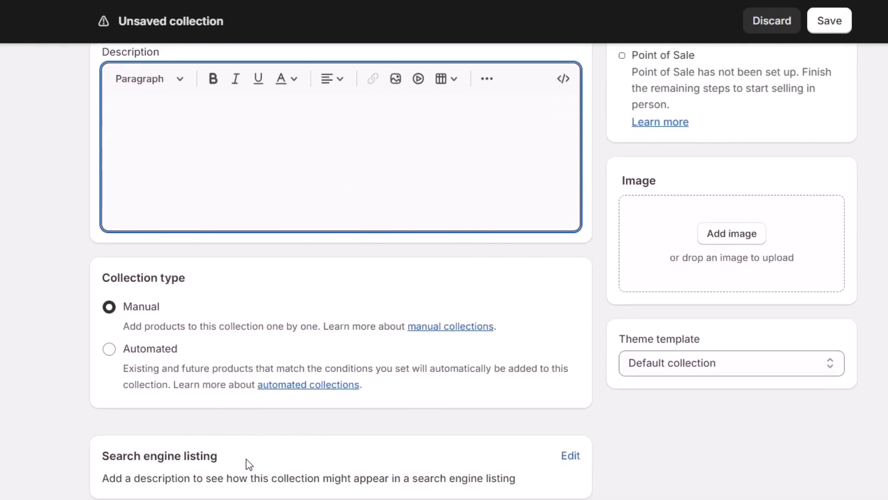
- Open the image chooser for the T Shirts collection, cancel it, and save the collection
{"action": "left_click", "coordinate": [729, 237]}
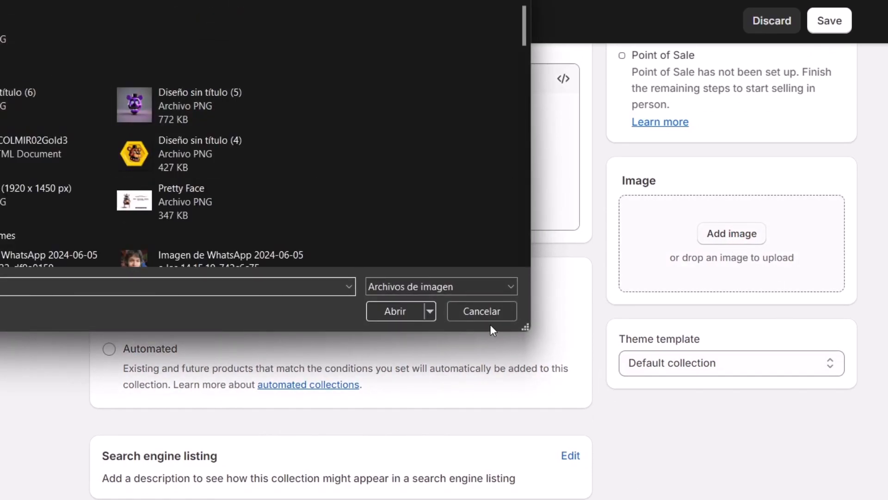
{"action": "left_click", "coordinate": [483, 313]}
{"action": "left_click", "coordinate": [829, 21]}
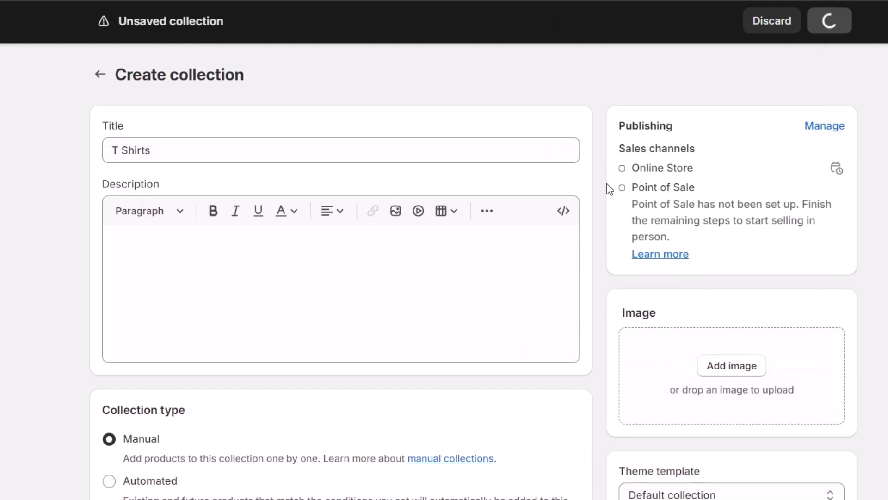
- Add the product Pawsitively Purrfect to the T Shirts collection
{"action": "scroll", "coordinate": [601, 192], "scroll_direction": "down", "scroll_amount": 2}
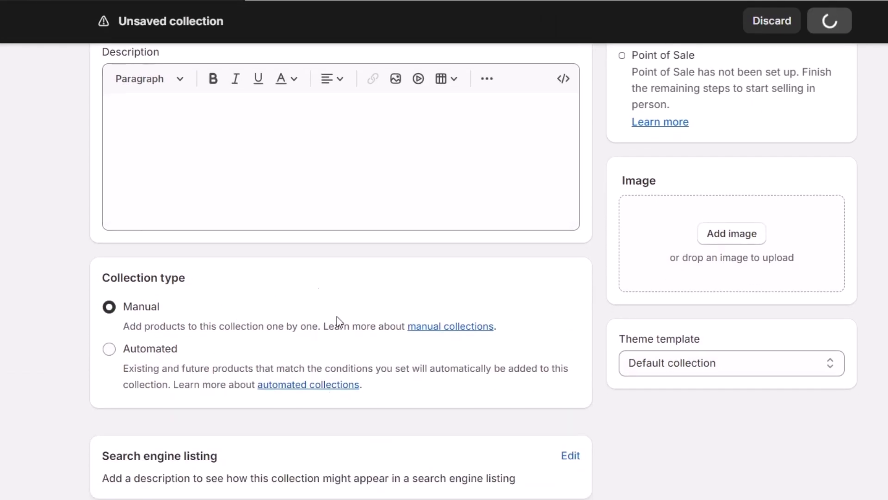
{"action": "scroll", "coordinate": [397, 437], "scroll_direction": "down", "scroll_amount": 5}
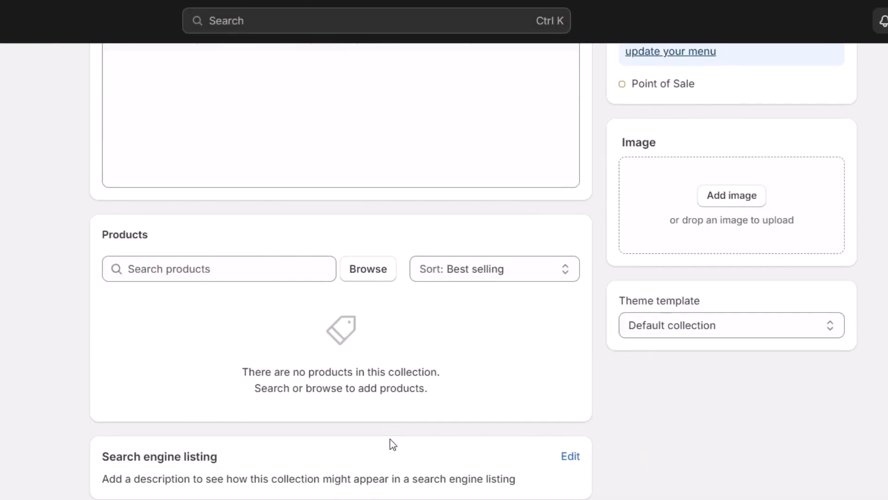
{"action": "left_click", "coordinate": [331, 271]}
{"action": "left_click", "coordinate": [145, 137]}
{"action": "key", "text": "Escape"}
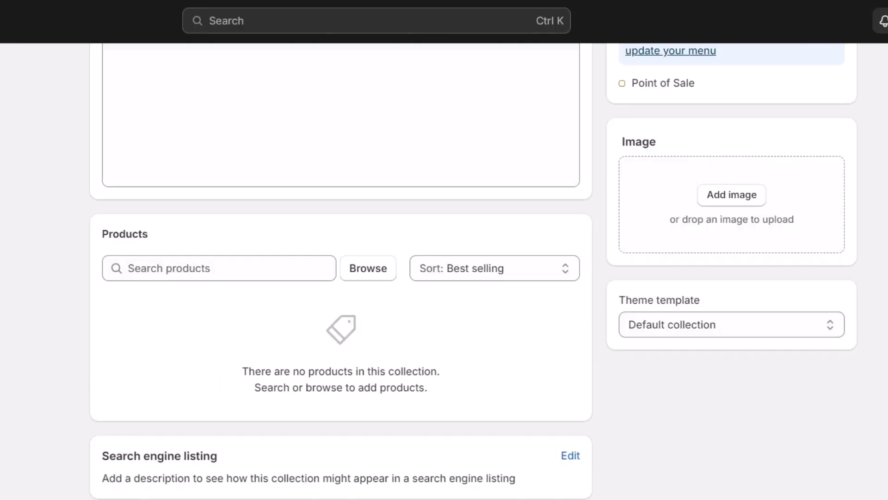
{"action": "scroll", "coordinate": [465, 354], "scroll_direction": "up", "scroll_amount": 2}
{"action": "left_click", "coordinate": [377, 353]}
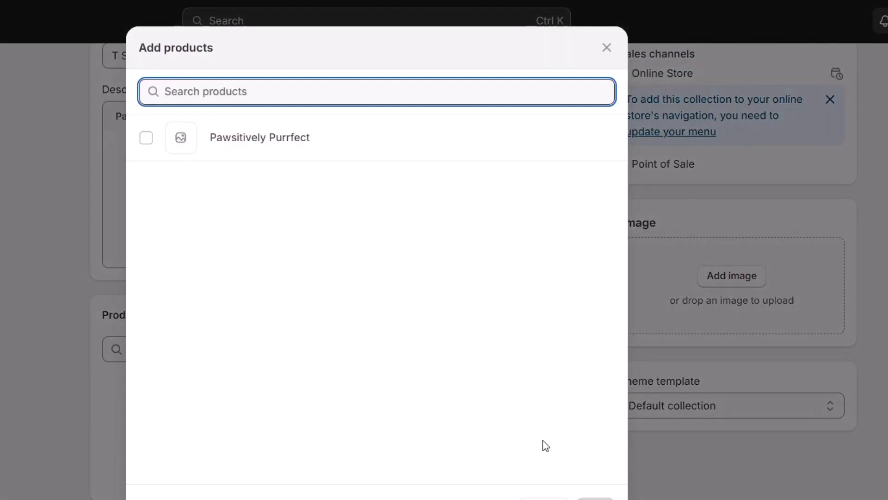
{"action": "left_click", "coordinate": [146, 138]}
{"action": "left_click", "coordinate": [595, 499]}
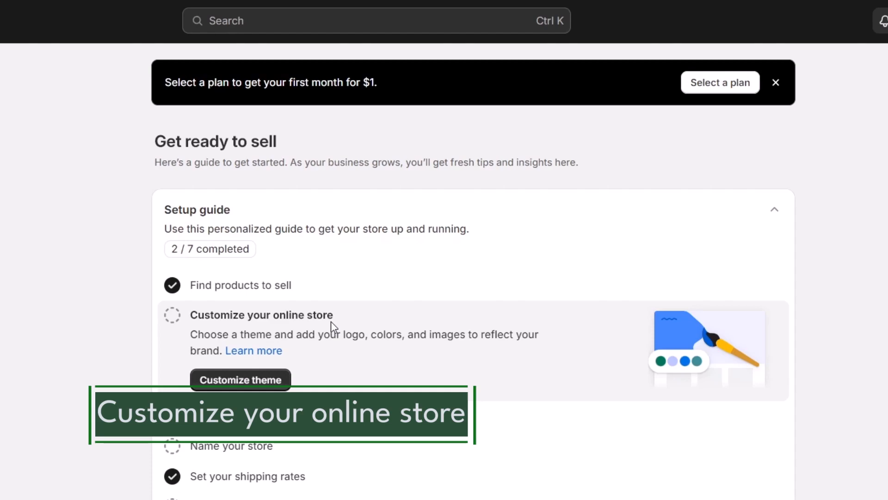
- Start the theme customization task from the setup guide and show the store's current theme, Dawn, on the themes page
{"action": "left_click", "coordinate": [260, 378]}
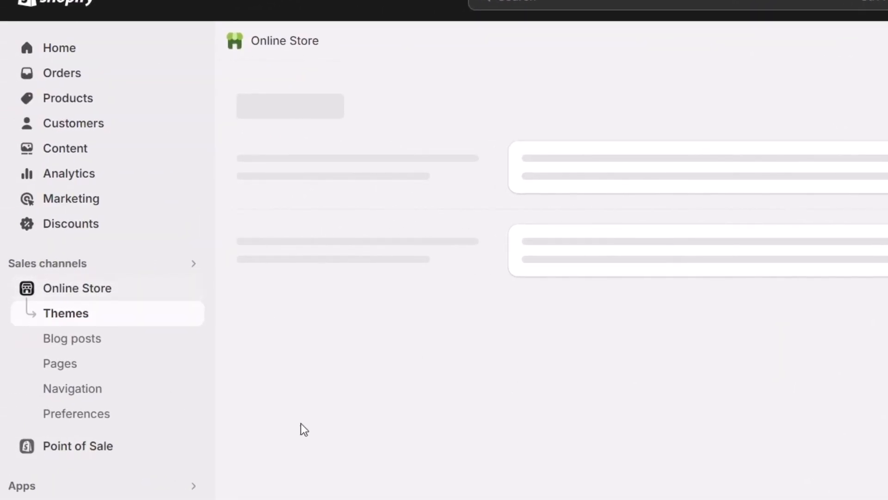
{"action": "left_click", "coordinate": [74, 314]}
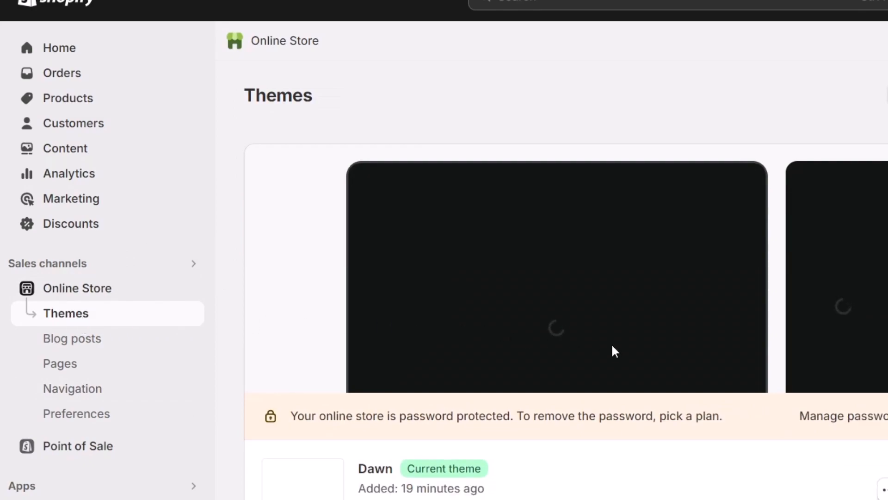
{"action": "scroll", "coordinate": [669, 360], "scroll_direction": "down", "scroll_amount": 1}
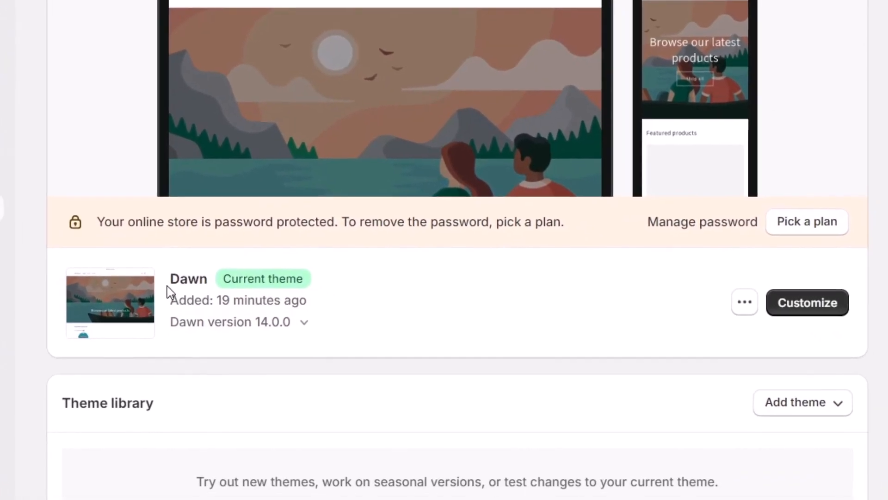
{"action": "left_click_drag", "start_coordinate": [167, 286], "coordinate": [216, 288]}
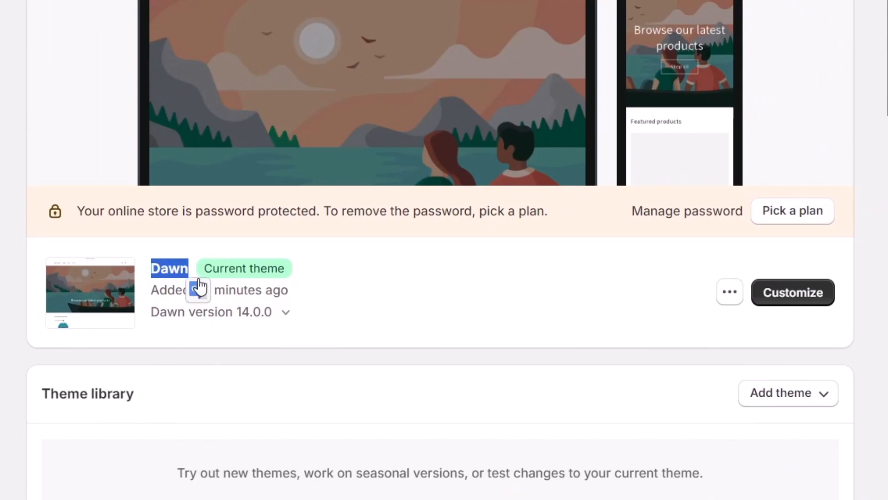
- Browse the popular free themes offered below the theme library and return to the current theme
{"action": "scroll", "coordinate": [313, 301], "scroll_direction": "down", "scroll_amount": 3}
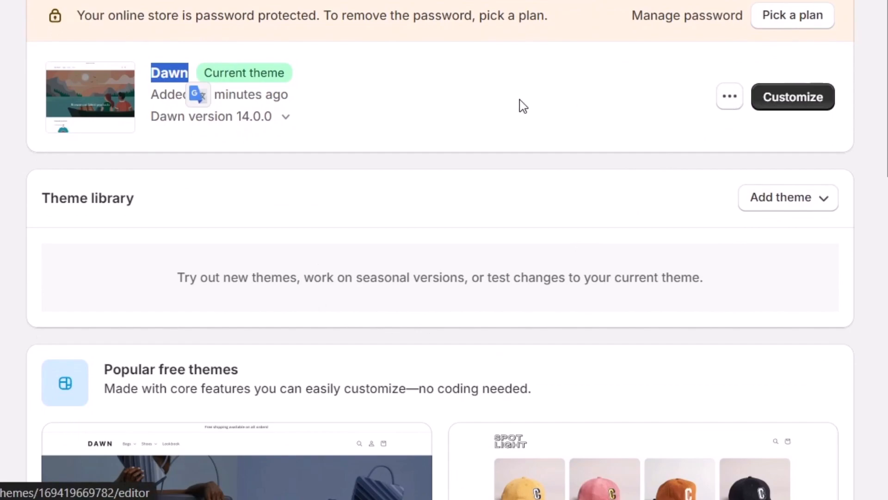
{"action": "scroll", "coordinate": [354, 105], "scroll_direction": "down", "scroll_amount": 5}
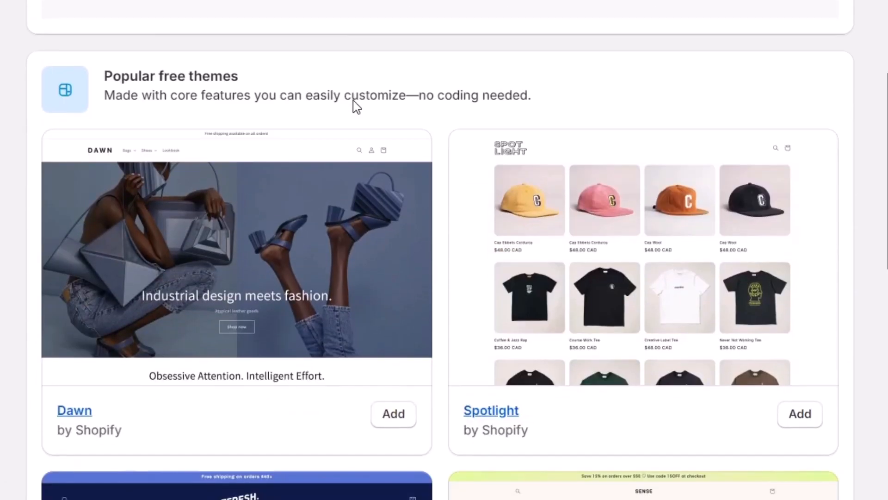
{"action": "scroll", "coordinate": [355, 105], "scroll_direction": "down", "scroll_amount": 2}
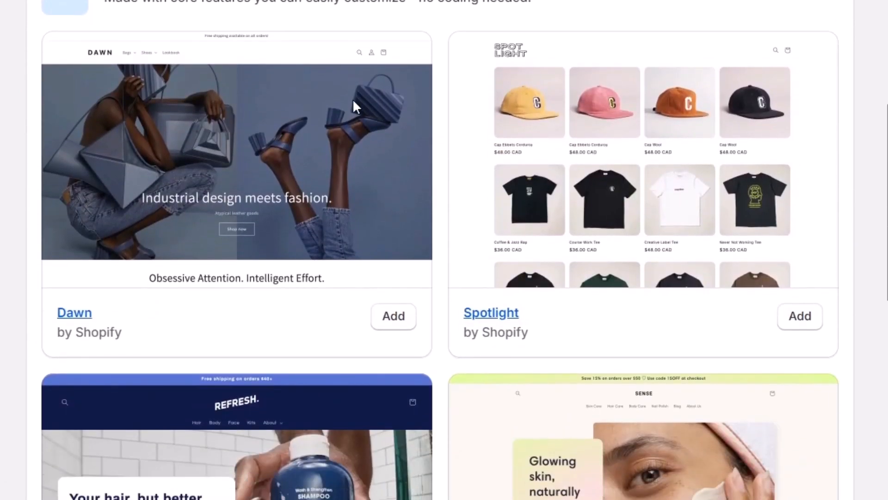
{"action": "scroll", "coordinate": [353, 105], "scroll_direction": "down", "scroll_amount": 2}
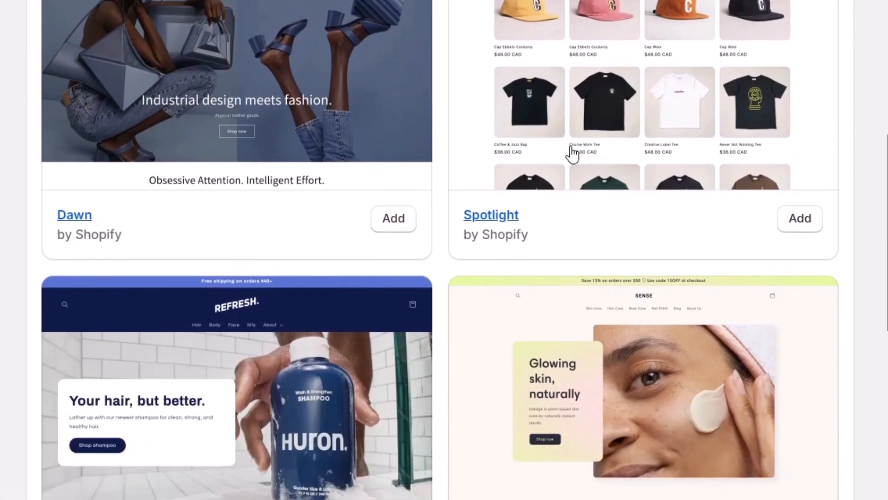
{"action": "scroll", "coordinate": [277, 145], "scroll_direction": "down", "scroll_amount": 4}
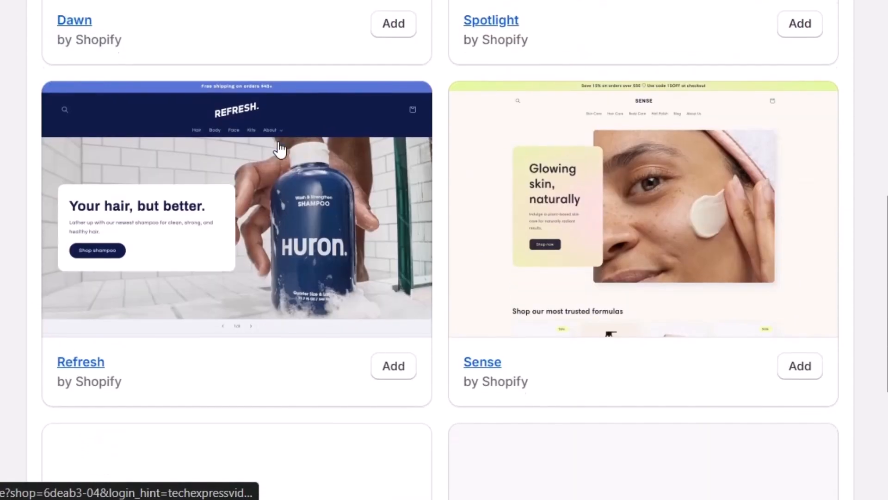
{"action": "scroll", "coordinate": [710, 224], "scroll_direction": "down", "scroll_amount": 6}
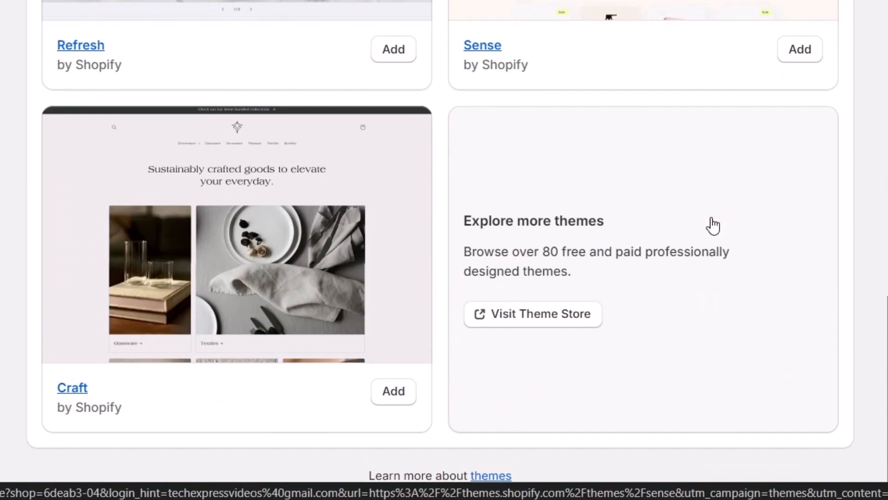
{"action": "scroll", "coordinate": [713, 225], "scroll_direction": "up", "scroll_amount": 20}
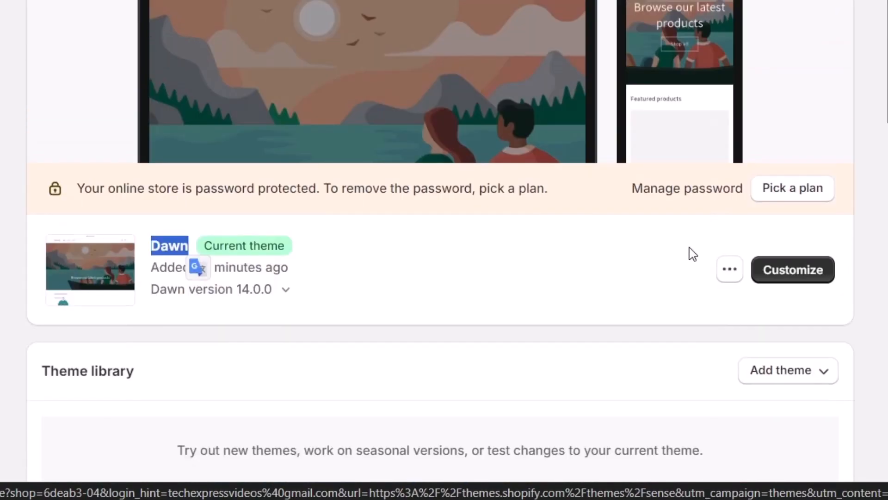
- Open the Dawn theme for customization and set the image Pawsitively_1 as the store logo in the theme settings
{"action": "left_click", "coordinate": [802, 275]}
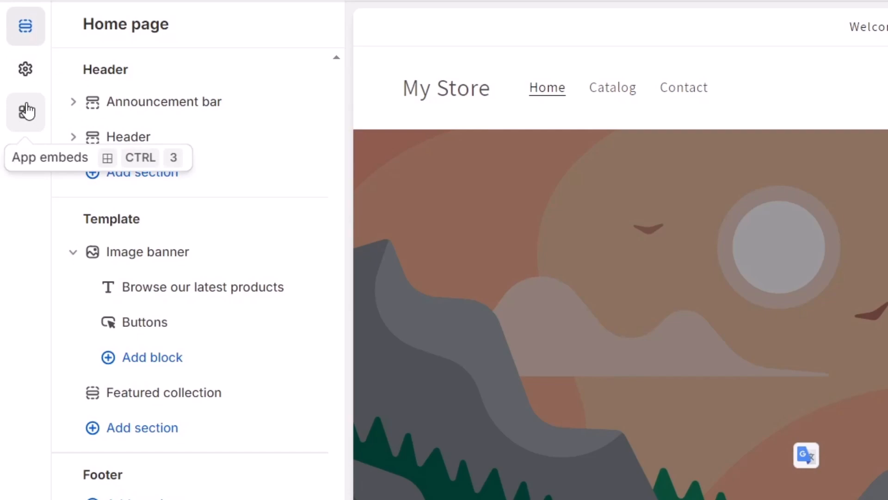
{"action": "left_click", "coordinate": [27, 70]}
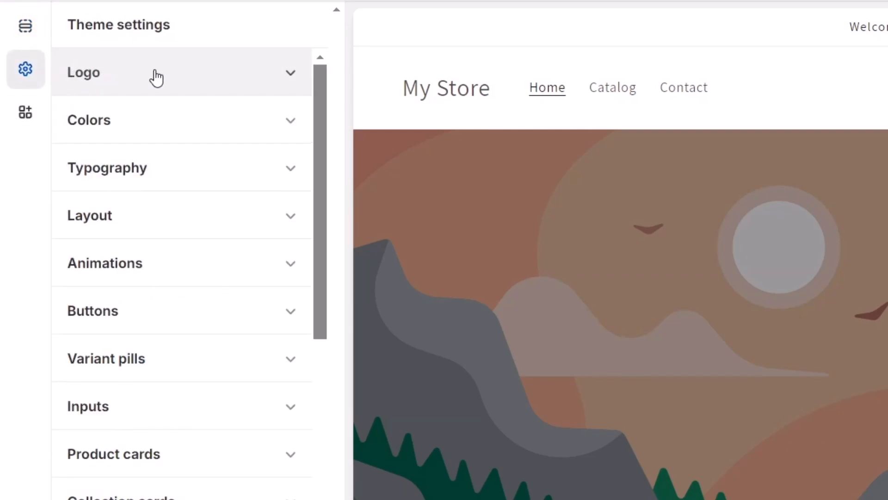
{"action": "left_click", "coordinate": [192, 85]}
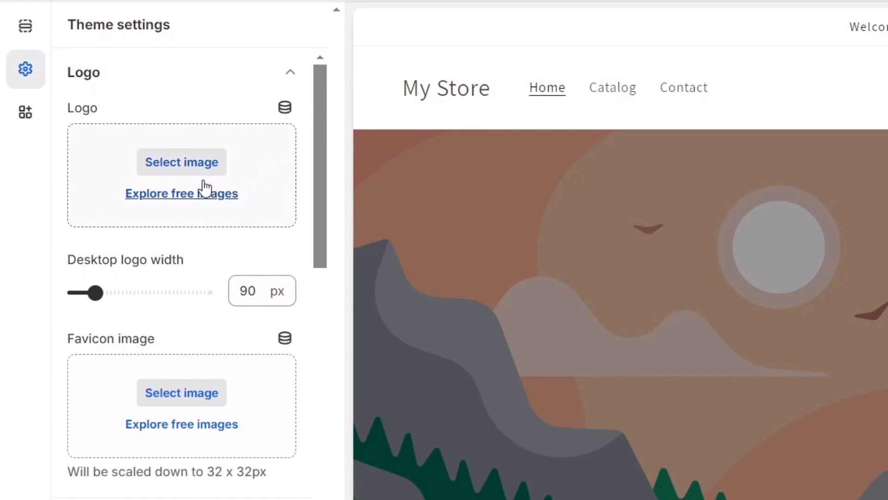
{"action": "left_click", "coordinate": [172, 163]}
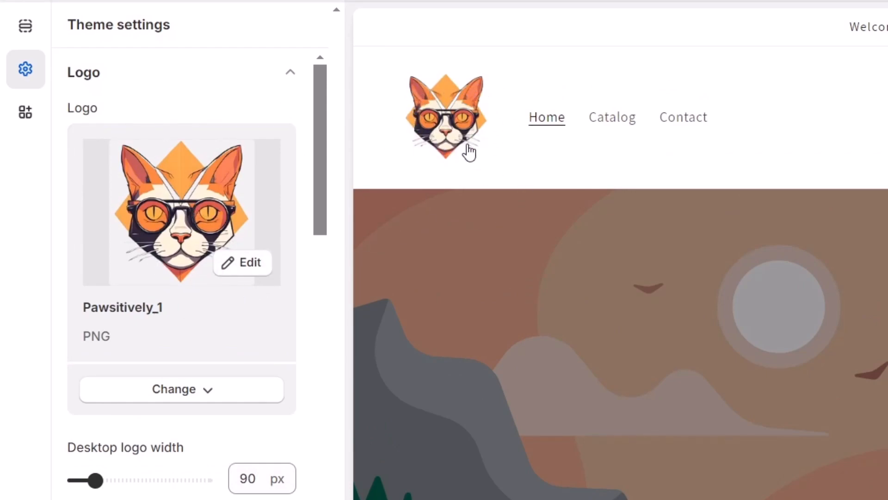
- Set the desktop logo width to 110 px and use Pawsitively_1 as the favicon image
{"action": "scroll", "coordinate": [292, 397], "scroll_direction": "down", "scroll_amount": 4}
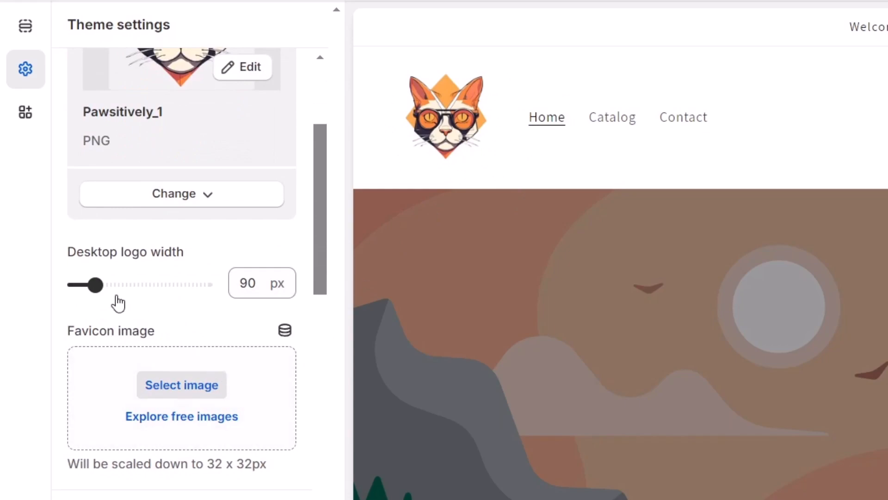
{"action": "left_click_drag", "start_coordinate": [95, 284], "coordinate": [81, 286]}
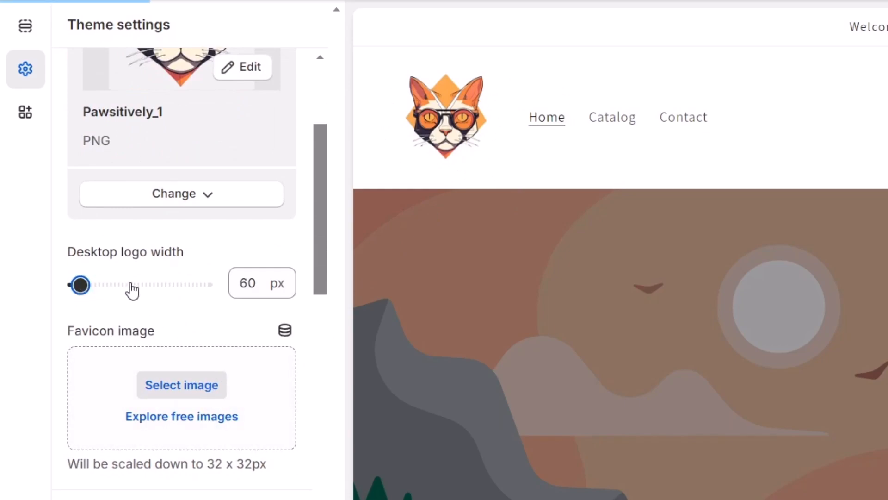
{"action": "left_click", "coordinate": [107, 290]}
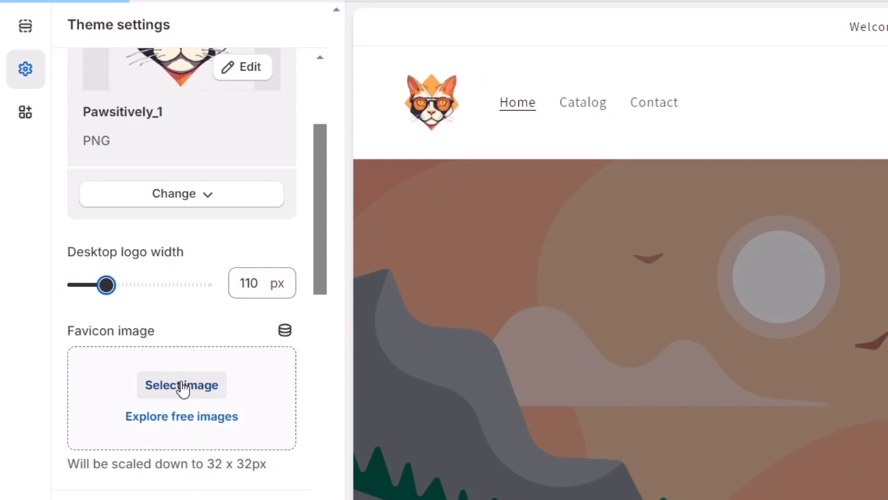
{"action": "left_click", "coordinate": [196, 391]}
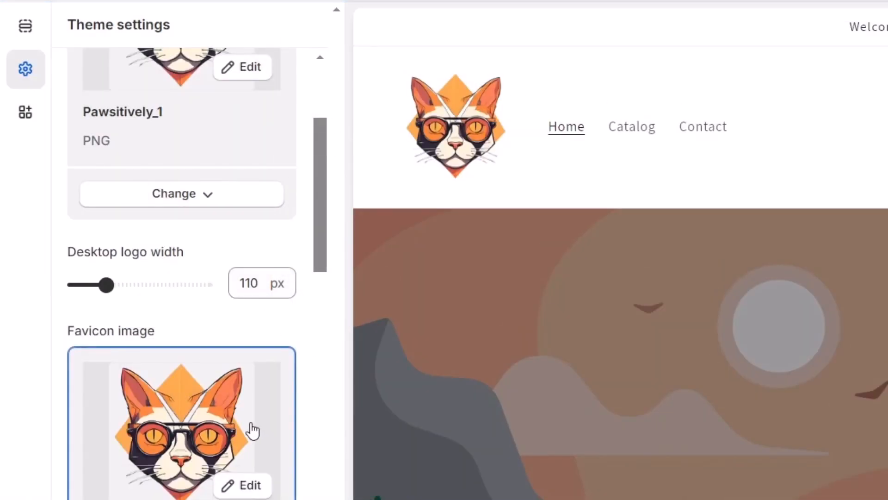
- Open Scheme 5 among the theme's color schemes and set its background color to orange #FA8900
{"action": "scroll", "coordinate": [250, 431], "scroll_direction": "down", "scroll_amount": 2}
{"action": "scroll", "coordinate": [228, 458], "scroll_direction": "down", "scroll_amount": 9}
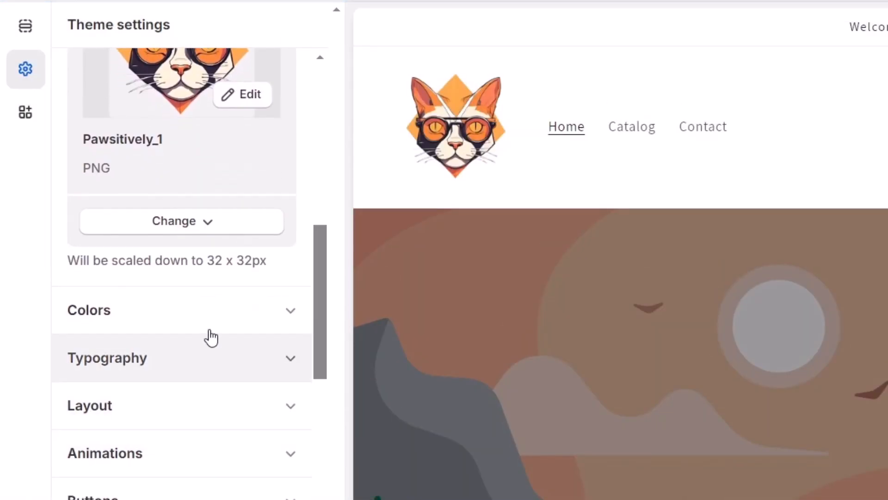
{"action": "scroll", "coordinate": [208, 310], "scroll_direction": "up", "scroll_amount": 10}
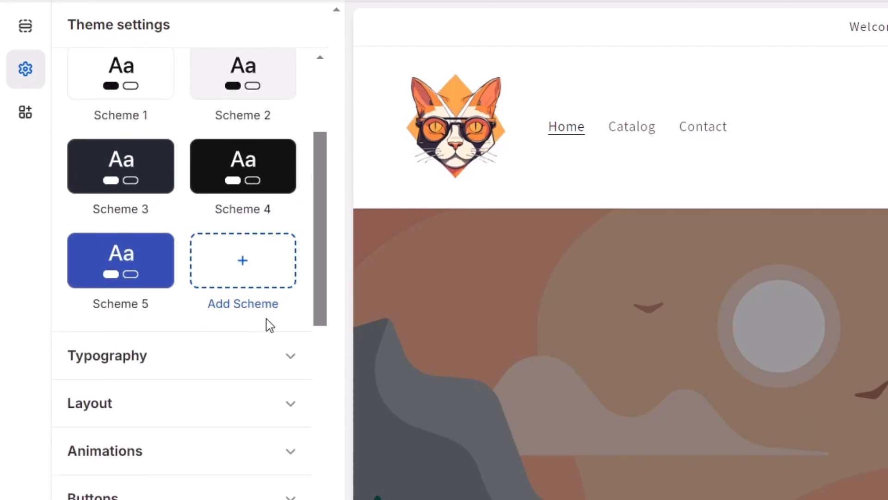
{"action": "scroll", "coordinate": [232, 333], "scroll_direction": "down", "scroll_amount": 2}
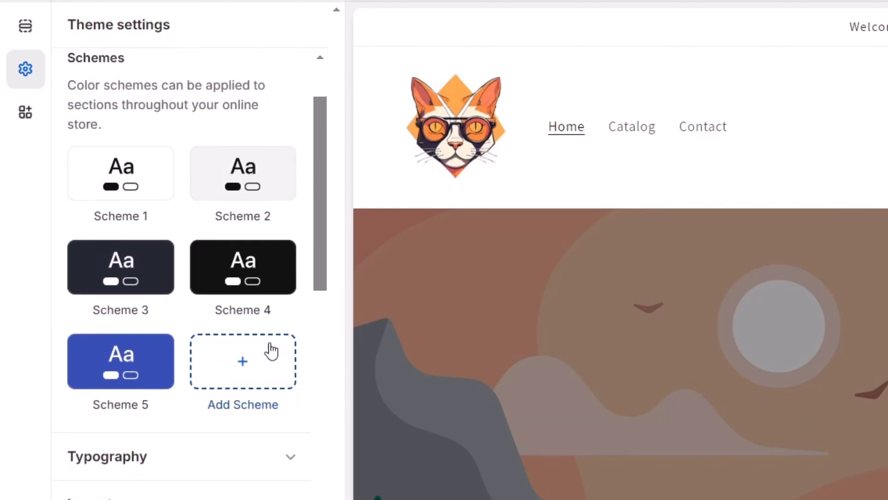
{"action": "scroll", "coordinate": [145, 292], "scroll_direction": "up", "scroll_amount": 2}
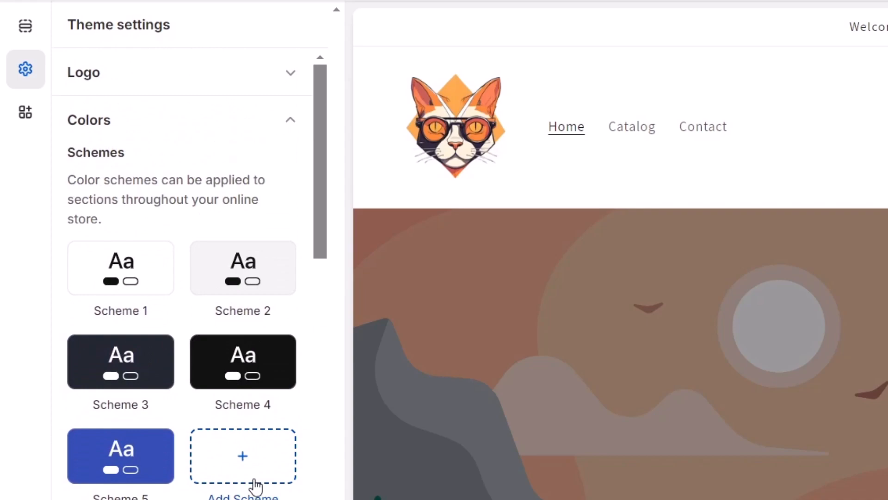
{"action": "left_click", "coordinate": [145, 456]}
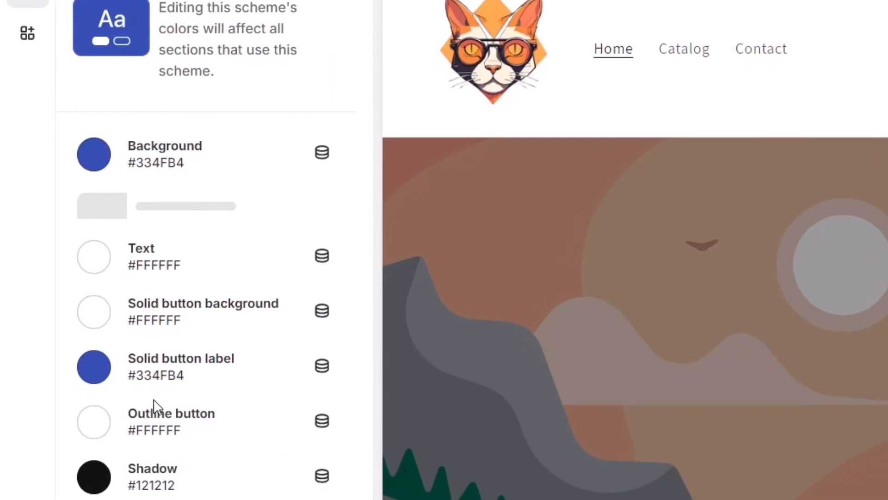
{"action": "left_click", "coordinate": [92, 155]}
{"action": "left_click_drag", "start_coordinate": [280, 262], "coordinate": [280, 214]}
{"action": "left_click_drag", "start_coordinate": [206, 230], "coordinate": [279, 211]}
{"action": "left_click", "coordinate": [279, 217]}
{"action": "left_click", "coordinate": [272, 134]}
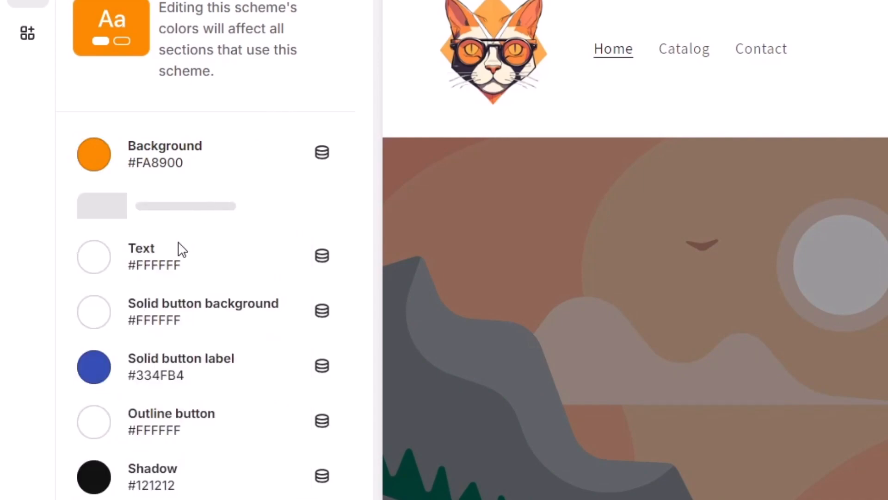
- Set the solid button label color of Scheme 5 to the recently selected orange #FA8900
{"action": "left_click", "coordinate": [94, 382]}
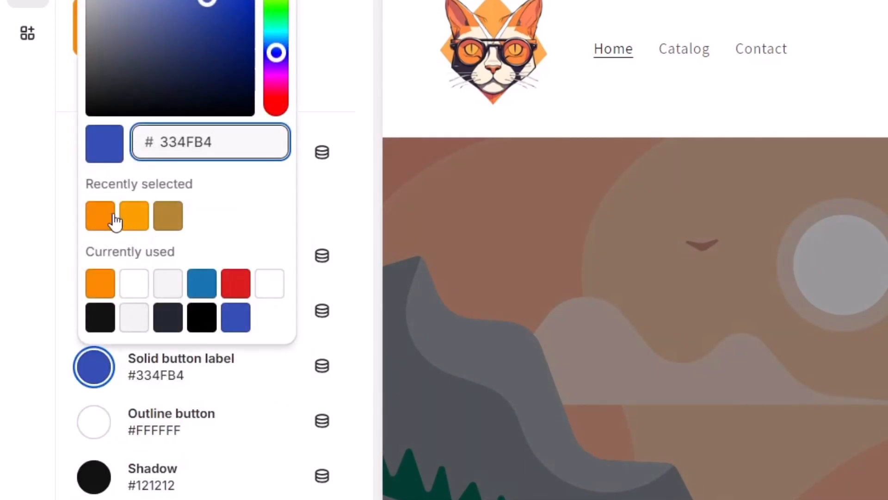
{"action": "left_click", "coordinate": [100, 218]}
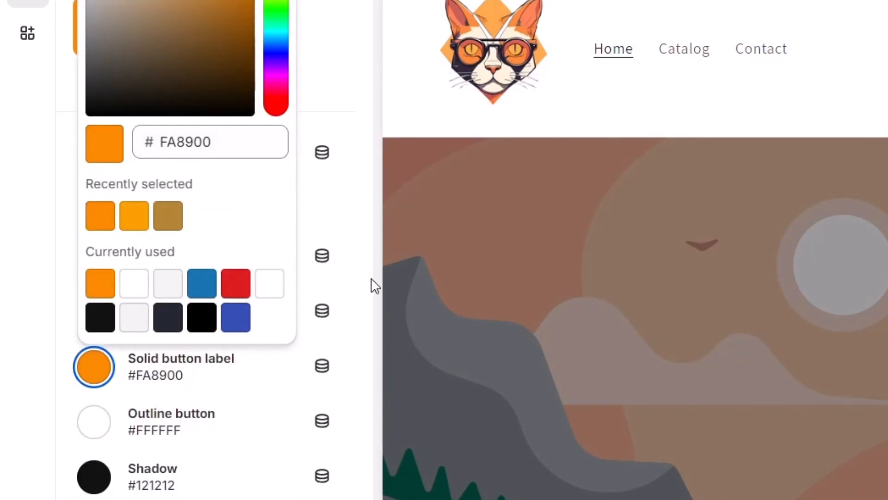
{"action": "left_click", "coordinate": [341, 22]}
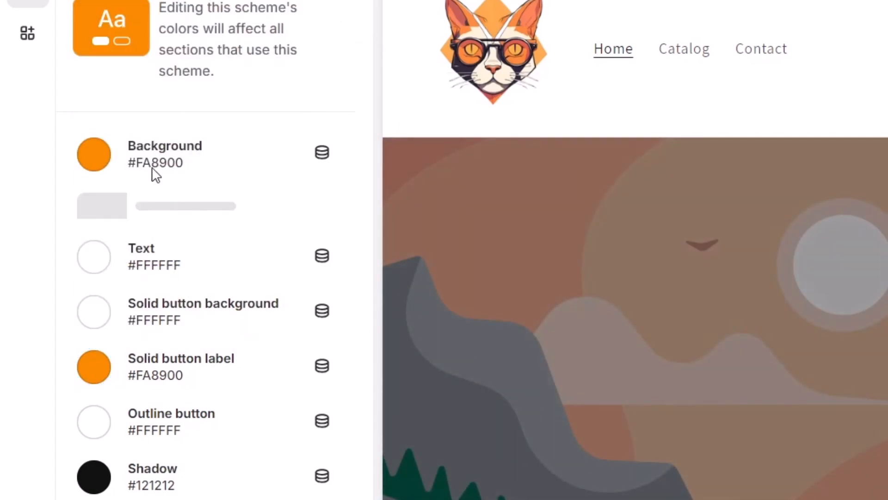
- Set Scheme 5's text color to #FFFFD5 and its outline button color to #D23A00, and return to the color scheme list
{"action": "scroll", "coordinate": [715, 310], "scroll_direction": "down", "scroll_amount": 10}
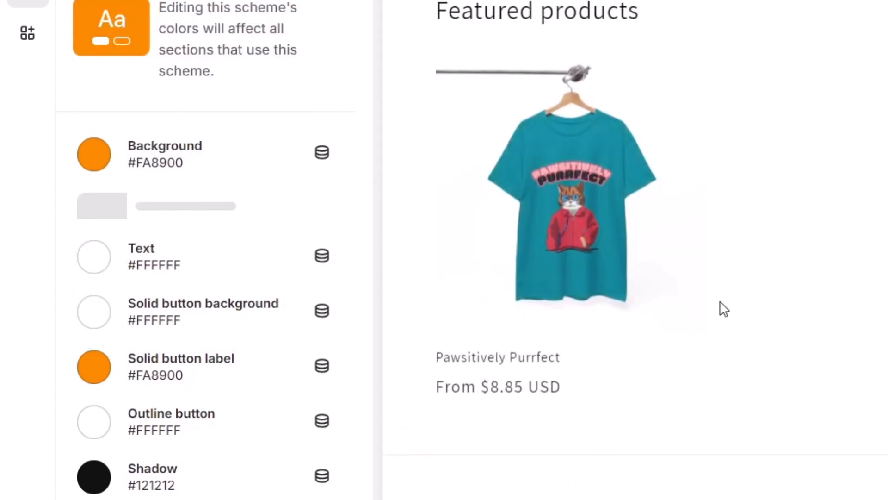
{"action": "scroll", "coordinate": [719, 299], "scroll_direction": "down", "scroll_amount": 2}
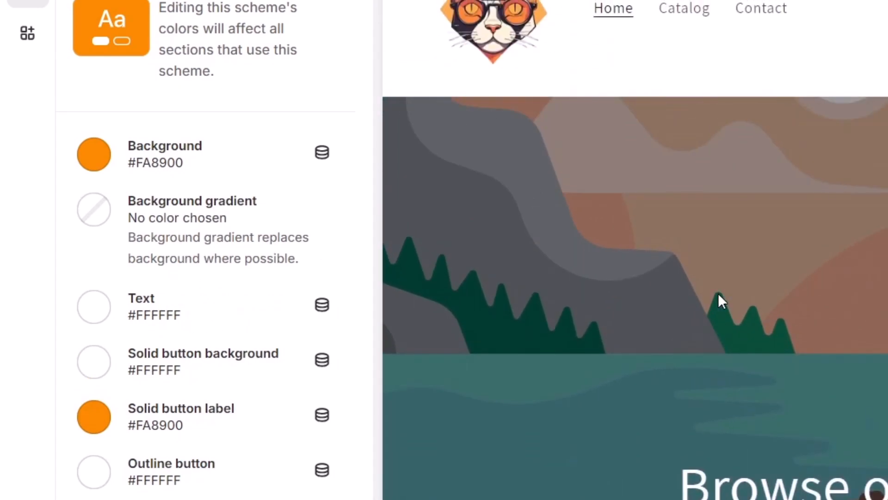
{"action": "left_click", "coordinate": [100, 314]}
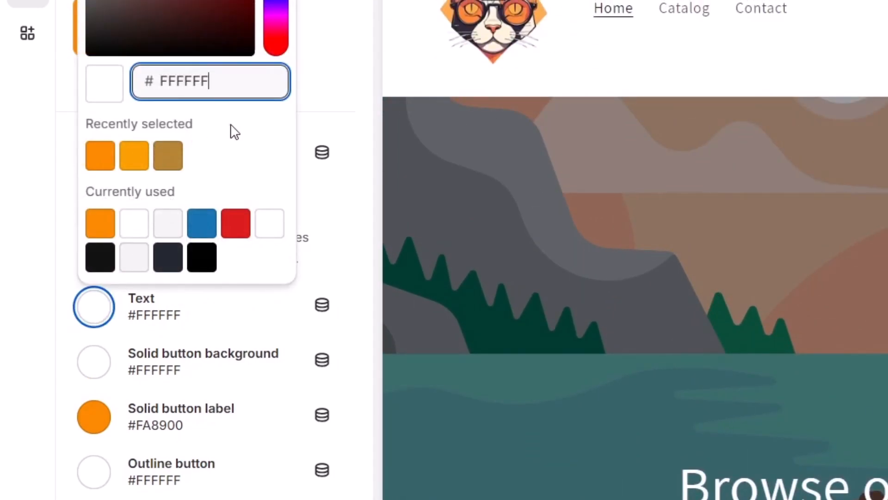
{"action": "left_click", "coordinate": [168, 224]}
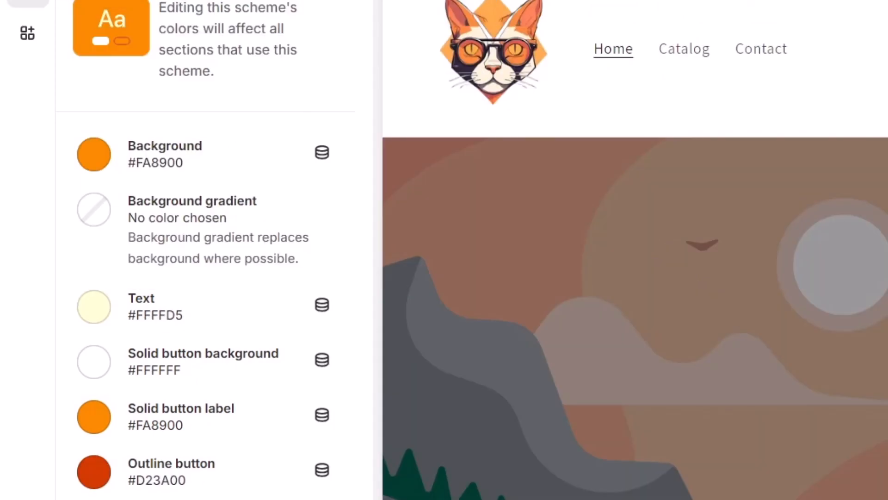
{"action": "left_click", "coordinate": [93, 1]}
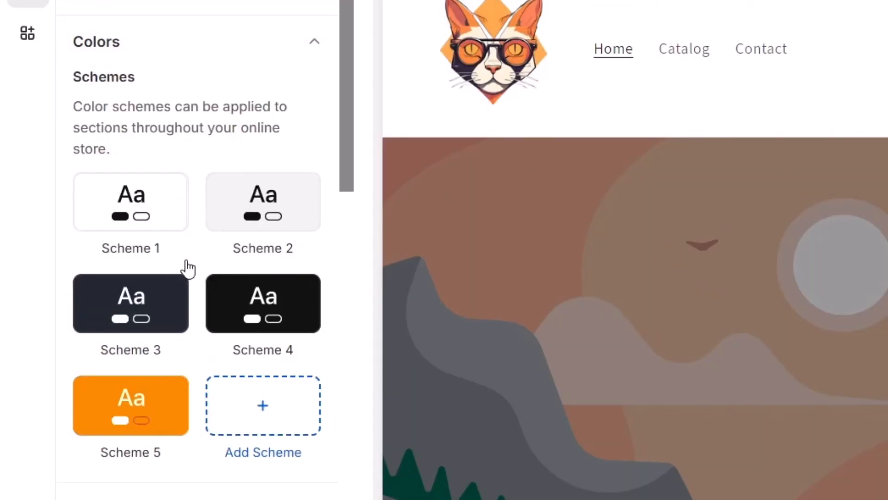
- Change the store's font in the typography settings and look through the remaining theme setting categories
{"action": "scroll", "coordinate": [188, 269], "scroll_direction": "down", "scroll_amount": 3}
{"action": "left_click", "coordinate": [234, 428]}
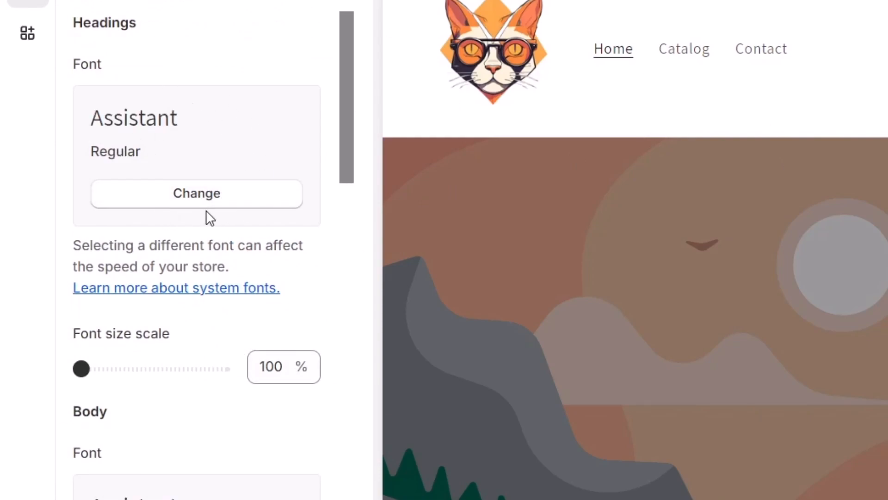
{"action": "scroll", "coordinate": [212, 292], "scroll_direction": "down", "scroll_amount": 15}
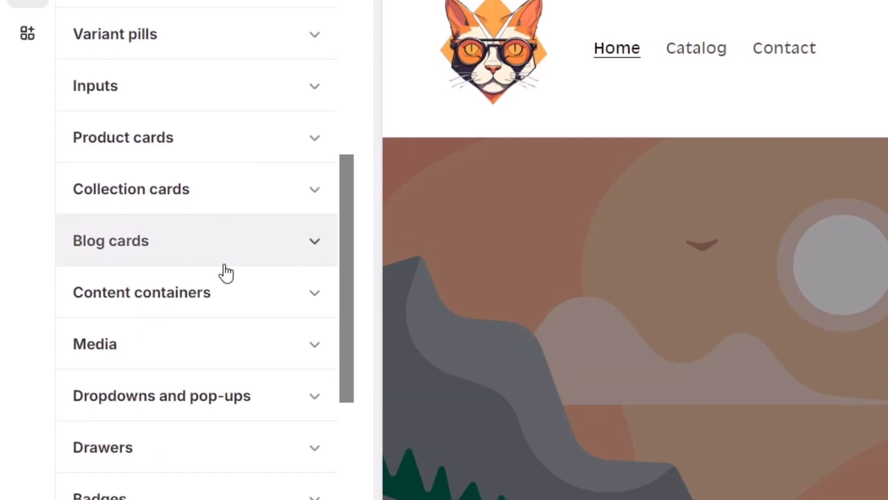
- Look through the remaining theme settings and the home page preview, and save the theme changes
{"action": "scroll", "coordinate": [218, 292], "scroll_direction": "down", "scroll_amount": 4}
{"action": "scroll", "coordinate": [222, 290], "scroll_direction": "up", "scroll_amount": 6}
{"action": "scroll", "coordinate": [193, 190], "scroll_direction": "down", "scroll_amount": 2}
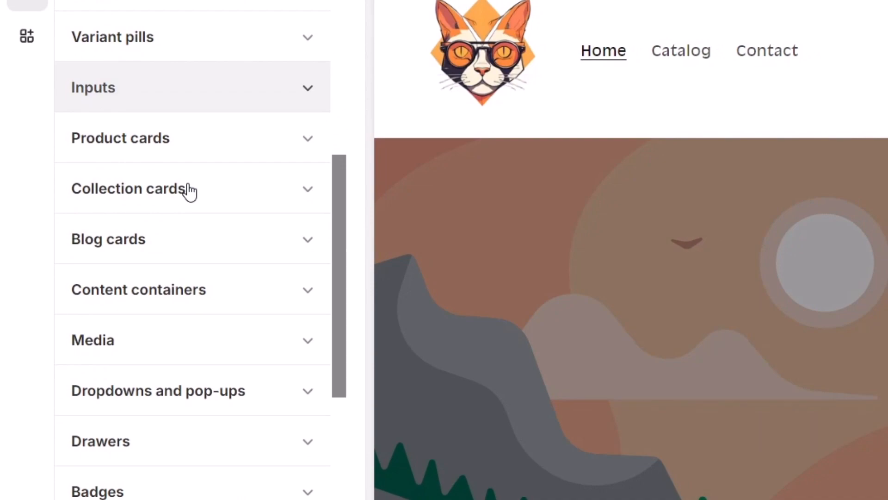
{"action": "scroll", "coordinate": [621, 235], "scroll_direction": "down", "scroll_amount": 10}
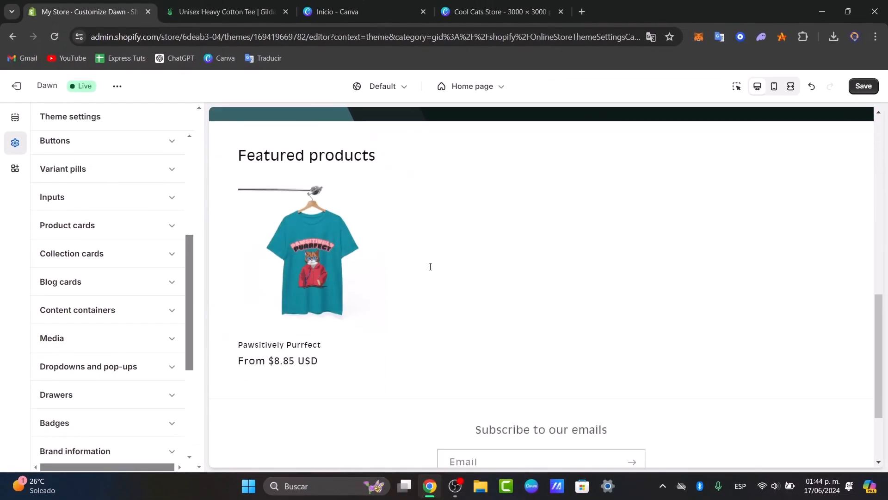
{"action": "scroll", "coordinate": [430, 266], "scroll_direction": "down", "scroll_amount": 1}
{"action": "scroll", "coordinate": [430, 268], "scroll_direction": "up", "scroll_amount": 12}
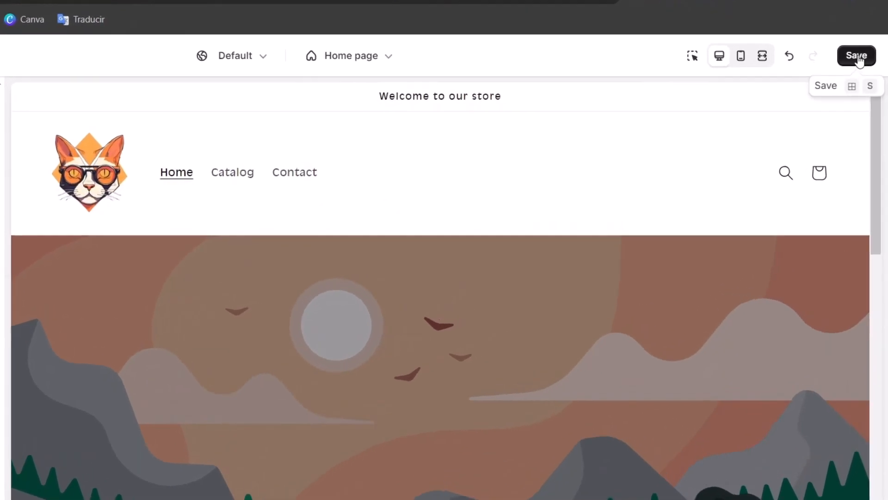
{"action": "left_click", "coordinate": [863, 86]}
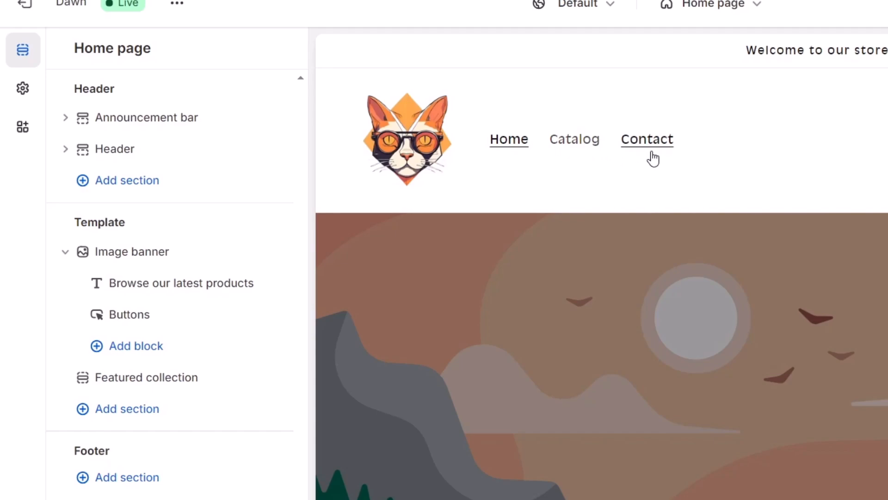
- Look over the home page layout, leave the theme editor, and open the store's main menu from its navigation settings
{"action": "scroll", "coordinate": [563, 292], "scroll_direction": "down", "scroll_amount": 8}
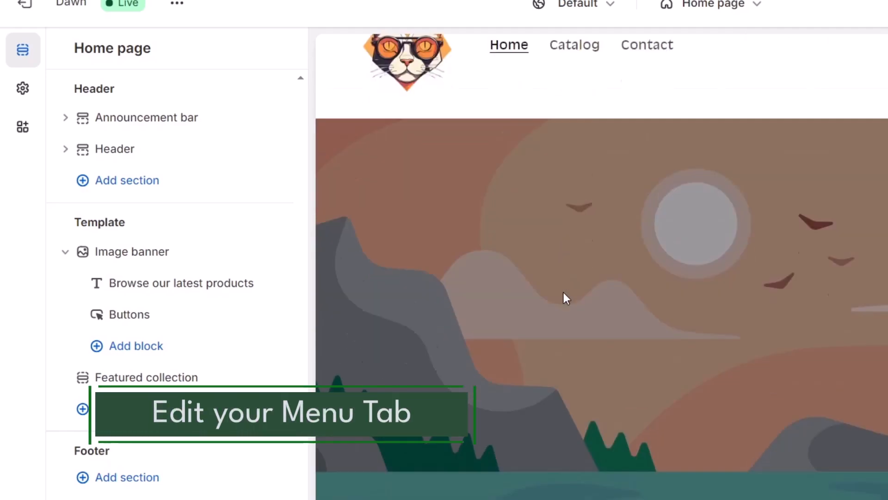
{"action": "scroll", "coordinate": [565, 293], "scroll_direction": "down", "scroll_amount": 5}
{"action": "scroll", "coordinate": [565, 293], "scroll_direction": "up", "scroll_amount": 10}
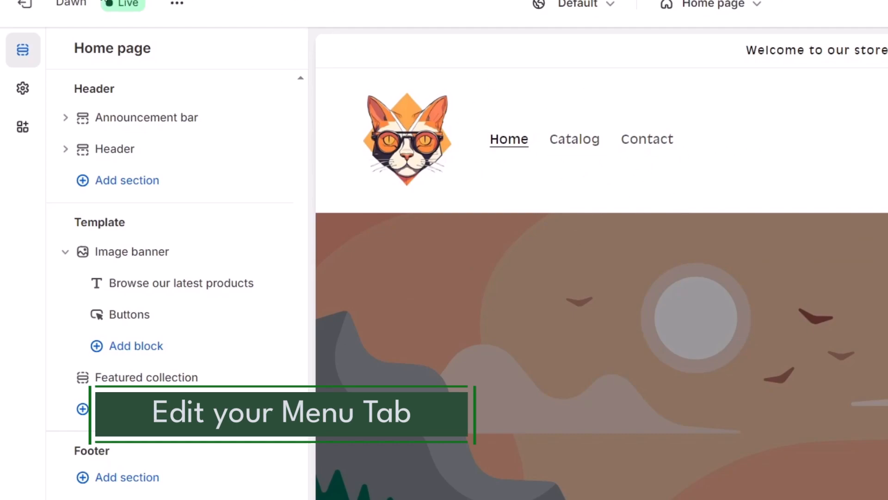
{"action": "left_click", "coordinate": [34, 6]}
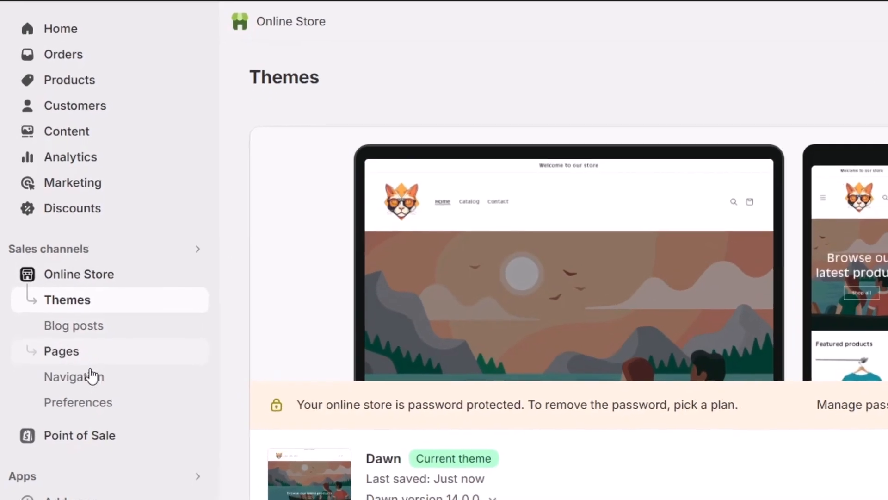
{"action": "left_click", "coordinate": [101, 377]}
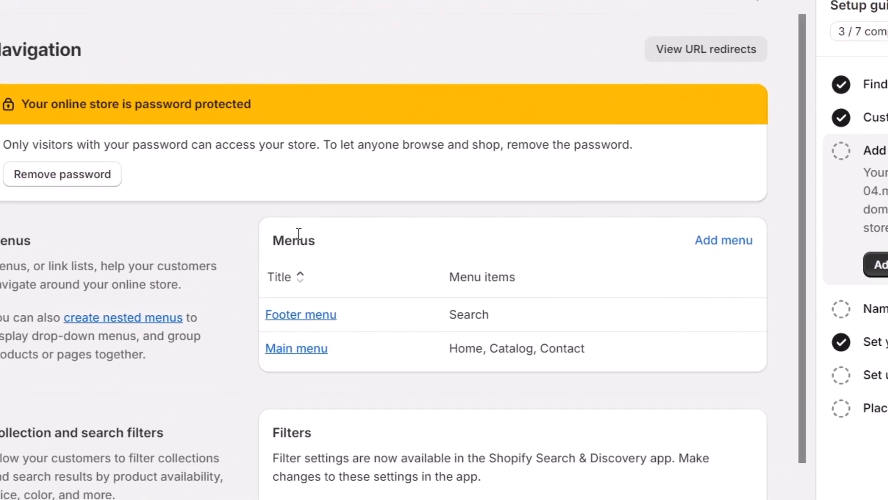
{"action": "left_click_drag", "start_coordinate": [269, 240], "coordinate": [323, 245]}
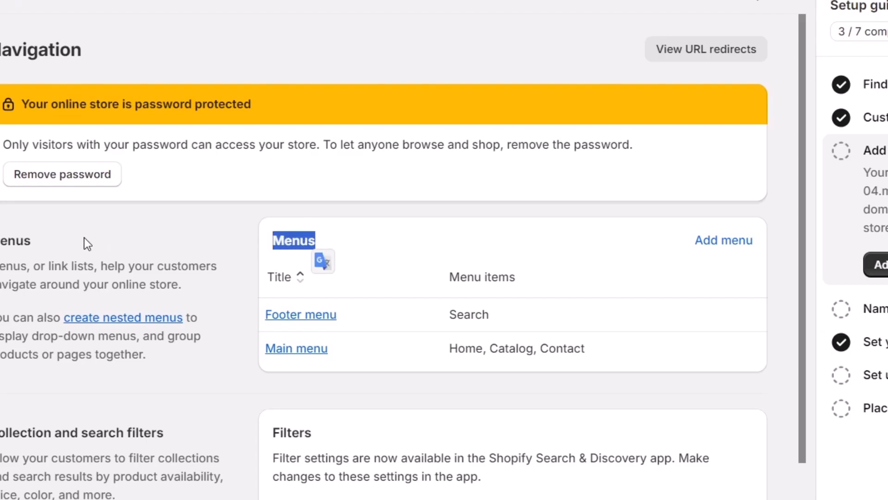
{"action": "left_click", "coordinate": [311, 349]}
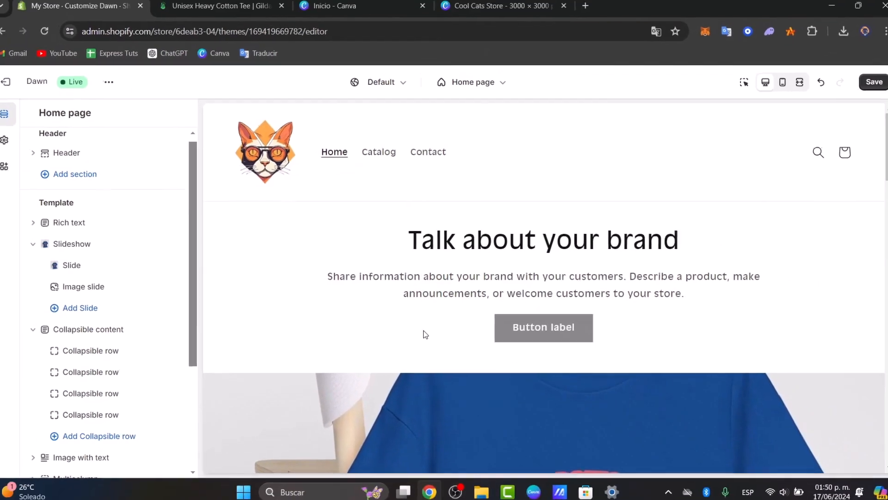
- Connect the existing domain coolcats.click to the store from the setup guide and verify its connection
{"action": "scroll", "coordinate": [639, 298], "scroll_direction": "down", "scroll_amount": 4}
{"action": "scroll", "coordinate": [640, 298], "scroll_direction": "down", "scroll_amount": 15}
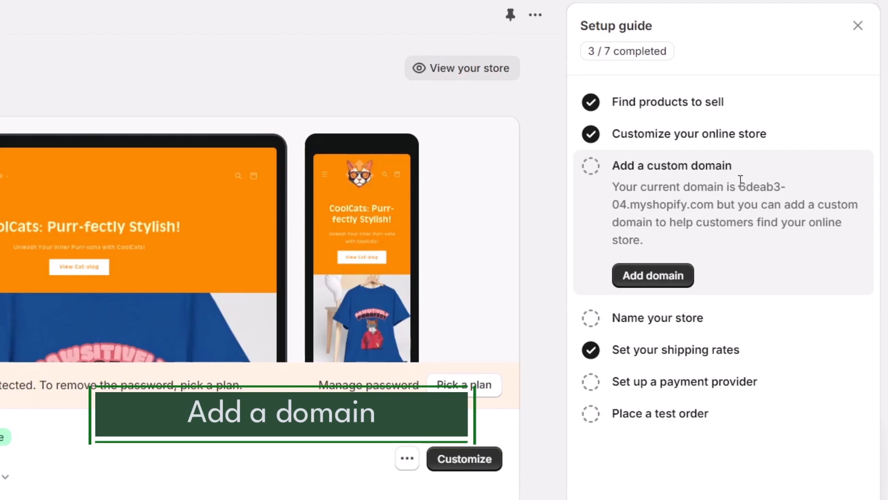
{"action": "left_click_drag", "start_coordinate": [744, 179], "coordinate": [725, 207]}
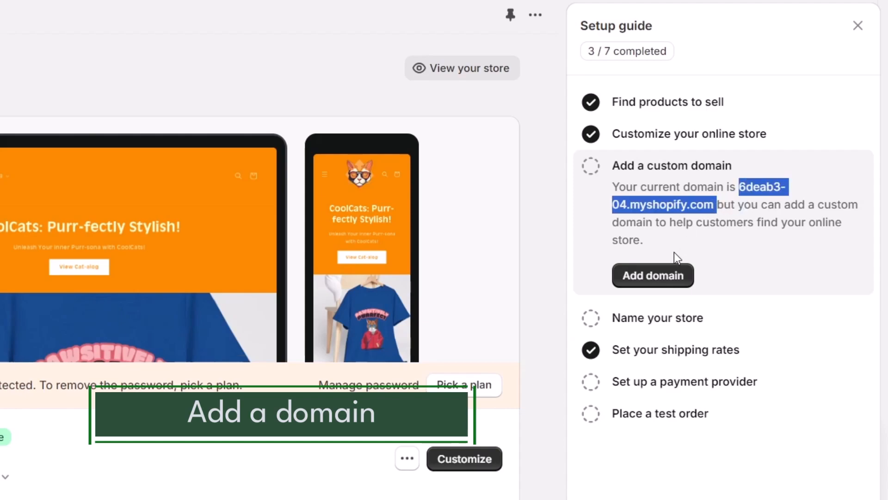
{"action": "left_click", "coordinate": [667, 262]}
{"action": "left_click", "coordinate": [668, 276]}
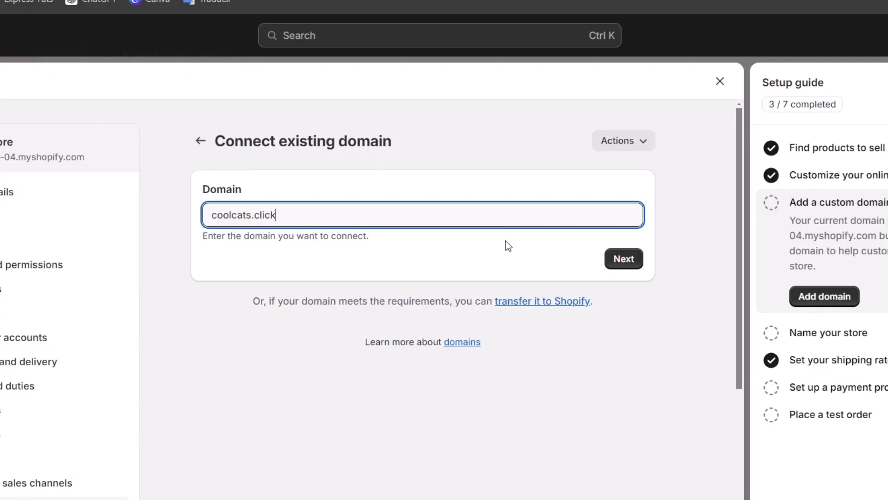
{"action": "left_click", "coordinate": [620, 262]}
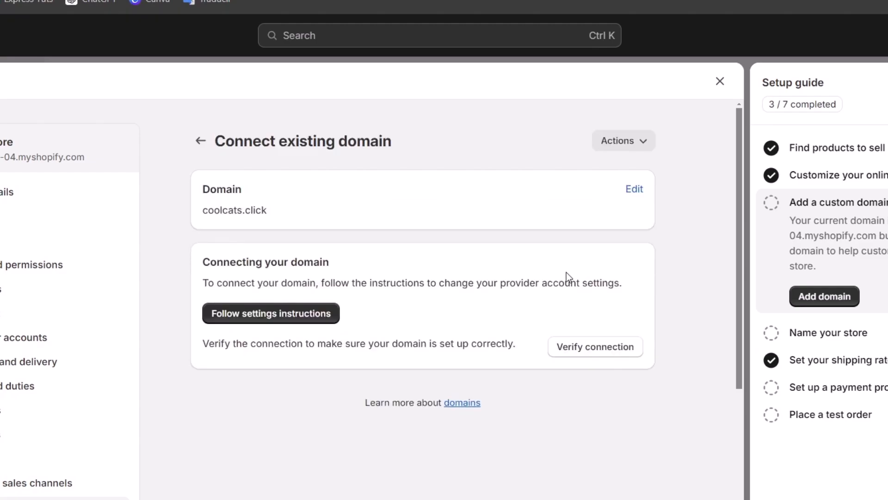
{"action": "left_click", "coordinate": [585, 348]}
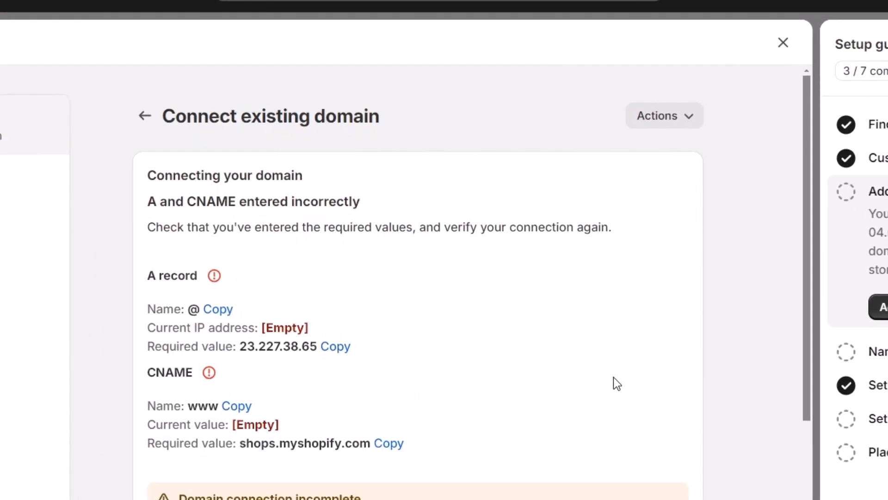
{"action": "scroll", "coordinate": [613, 383], "scroll_direction": "down", "scroll_amount": 2}
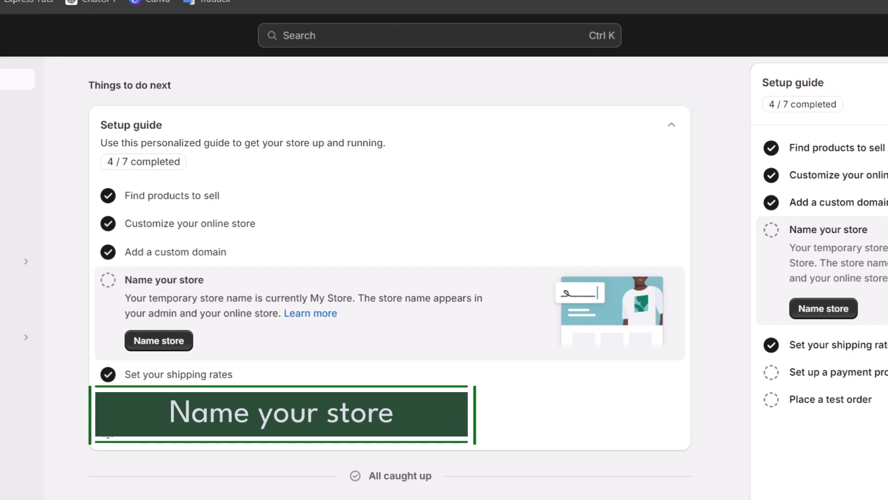
- Set the store name to Cool Cats and save the cat logo as the store's internal icon
{"action": "left_click", "coordinate": [828, 306]}
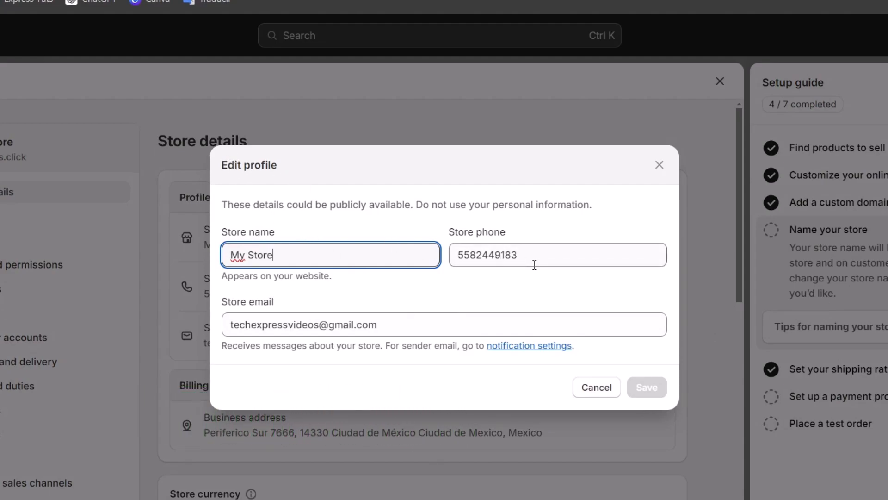
{"action": "triple_click", "coordinate": [338, 251]}
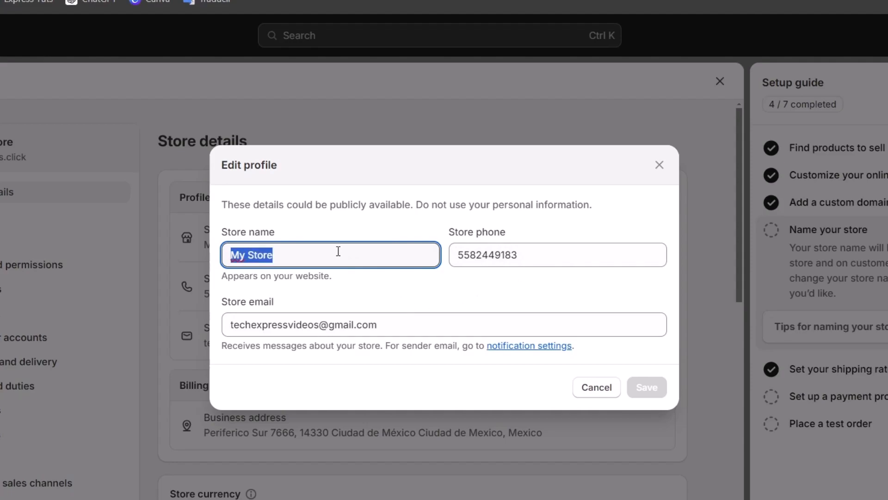
{"action": "type", "text": "Coo"}
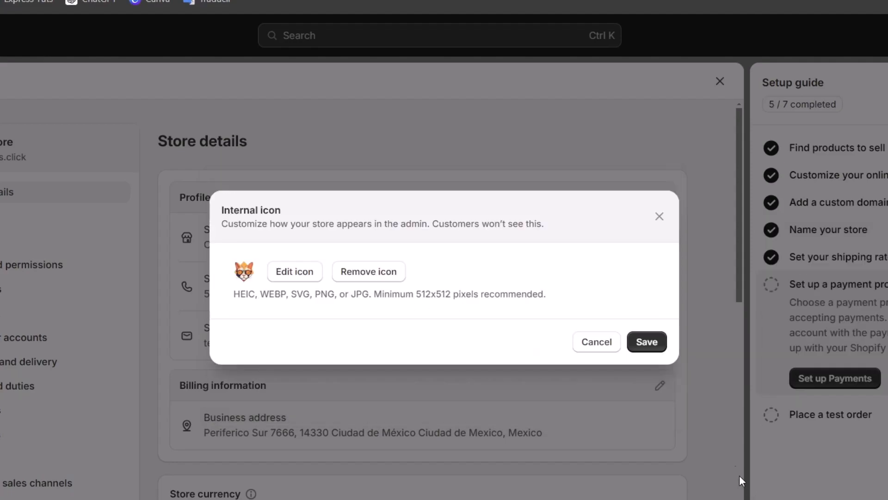
{"action": "left_click", "coordinate": [649, 349]}
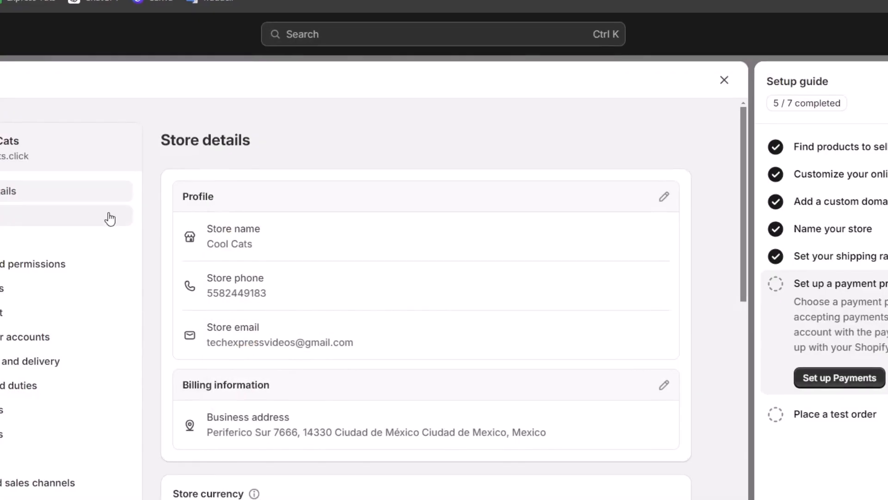
- Open the store's brand settings and examine the logo, color, cover image, slogan and short description sections
{"action": "scroll", "coordinate": [143, 181], "scroll_direction": "down", "scroll_amount": 10}
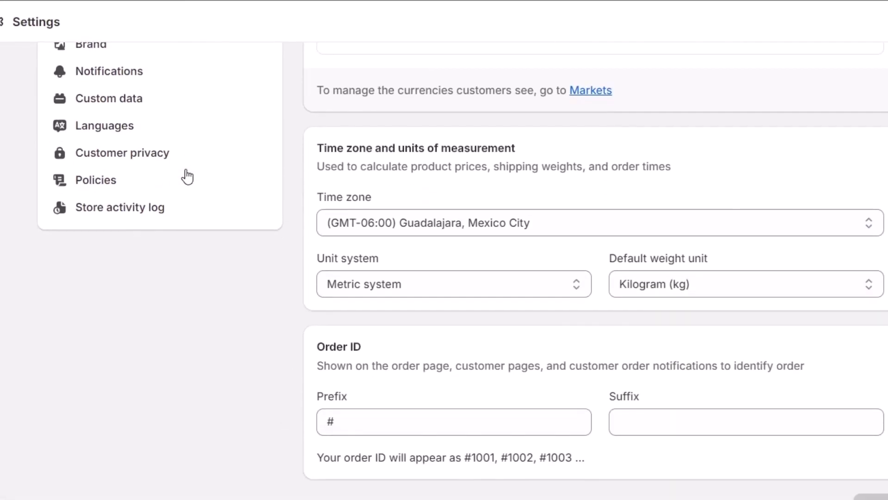
{"action": "scroll", "coordinate": [178, 170], "scroll_direction": "up", "scroll_amount": 2}
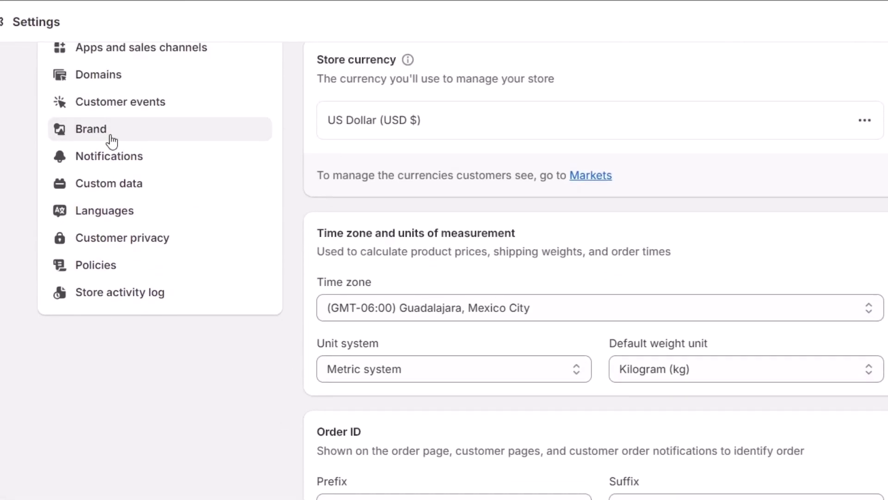
{"action": "left_click", "coordinate": [112, 140]}
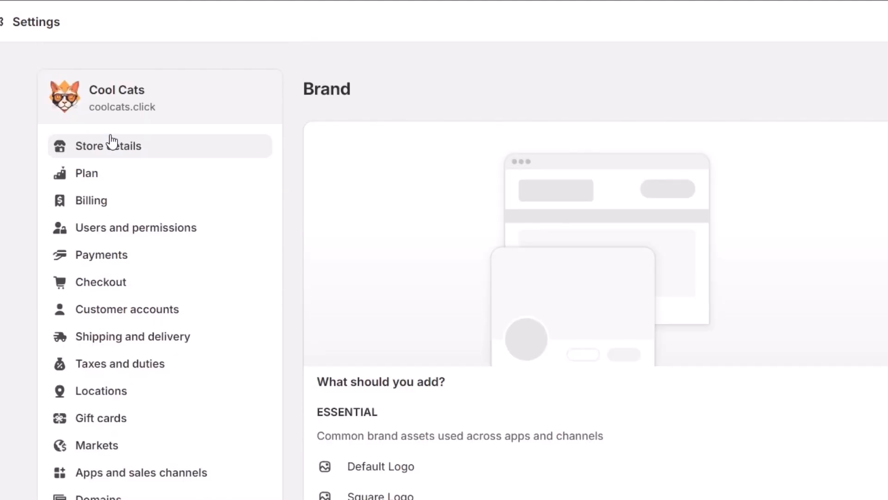
{"action": "scroll", "coordinate": [411, 172], "scroll_direction": "down", "scroll_amount": 10}
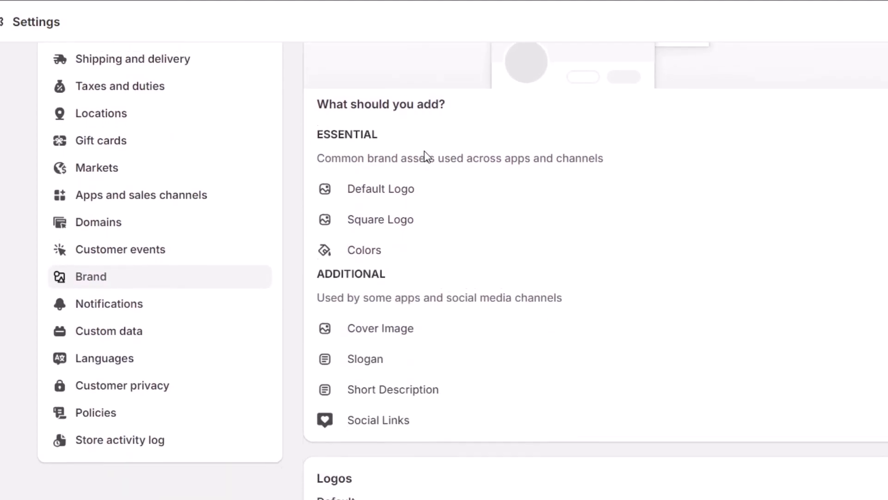
{"action": "scroll", "coordinate": [425, 158], "scroll_direction": "down", "scroll_amount": 2}
{"action": "scroll", "coordinate": [470, 313], "scroll_direction": "down", "scroll_amount": 4}
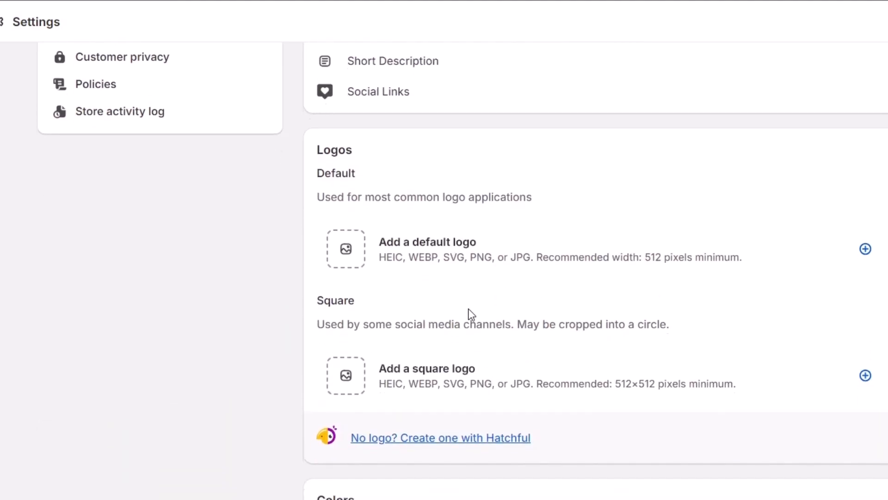
{"action": "scroll", "coordinate": [543, 434], "scroll_direction": "down", "scroll_amount": 9}
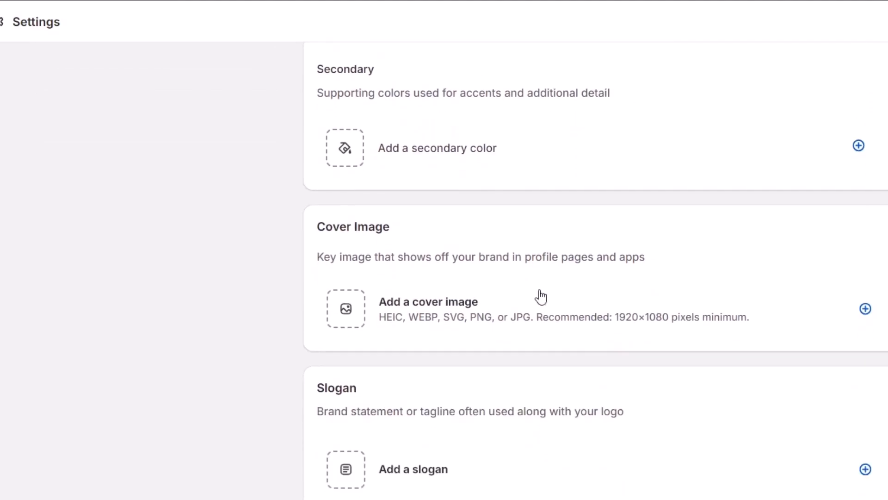
{"action": "scroll", "coordinate": [446, 283], "scroll_direction": "down", "scroll_amount": 4}
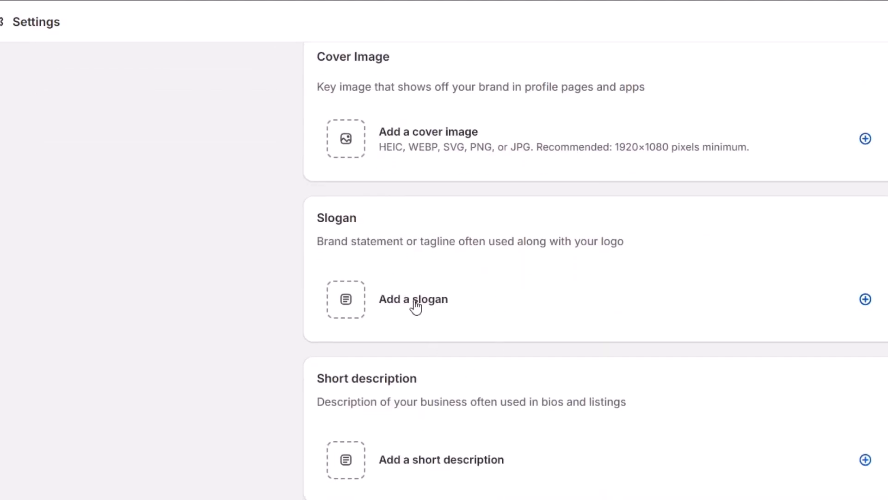
{"action": "scroll", "coordinate": [430, 329], "scroll_direction": "down", "scroll_amount": 2}
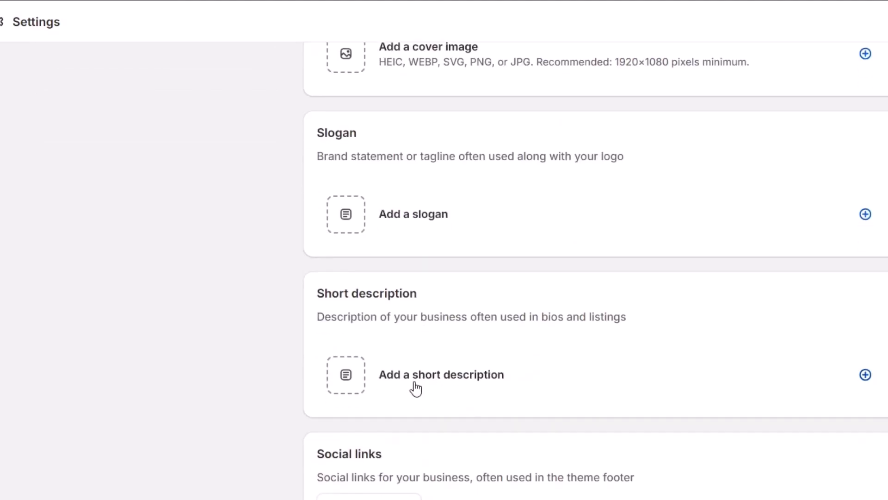
{"action": "scroll", "coordinate": [416, 387], "scroll_direction": "down", "scroll_amount": 3}
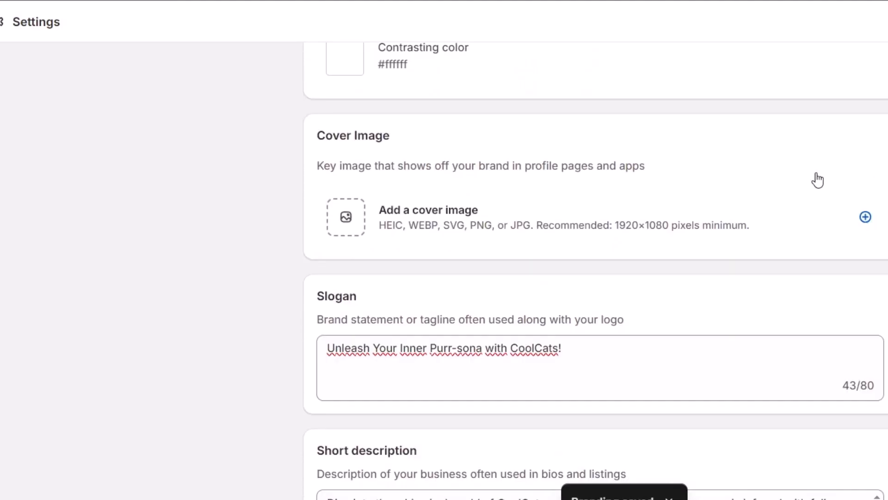
{"action": "scroll", "coordinate": [817, 179], "scroll_direction": "up", "scroll_amount": 15}
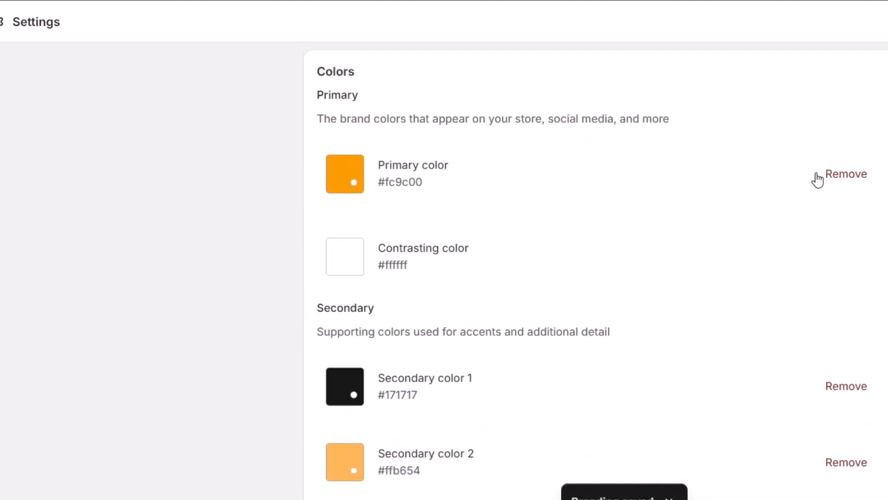
{"action": "scroll", "coordinate": [817, 180], "scroll_direction": "up", "scroll_amount": 13}
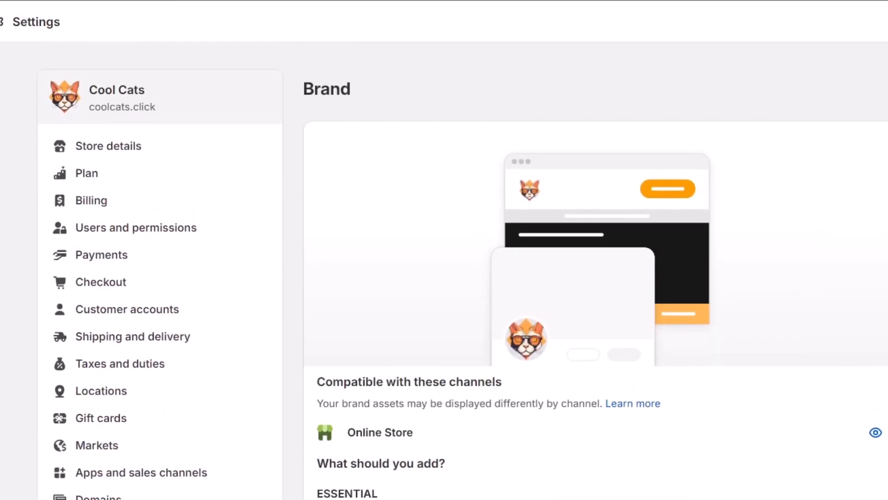
- Open the payment settings and filter the third-party payment providers by Visa
{"action": "left_click", "coordinate": [101, 255]}
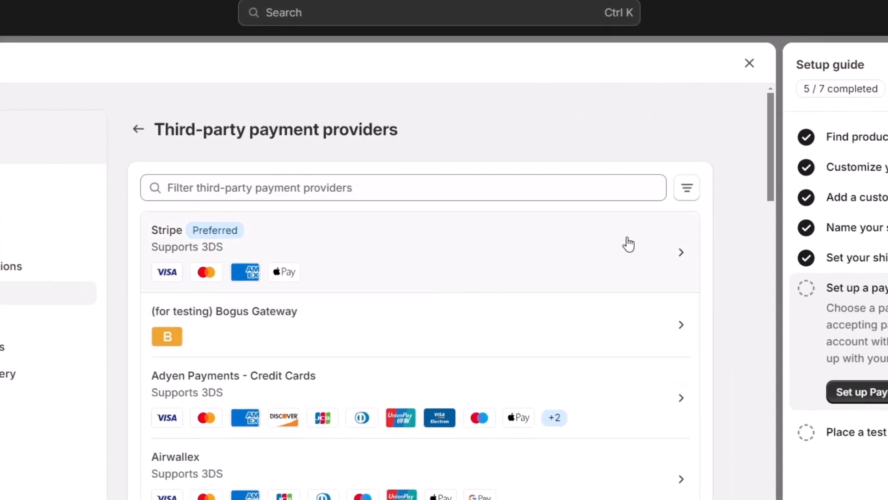
{"action": "left_click", "coordinate": [690, 190]}
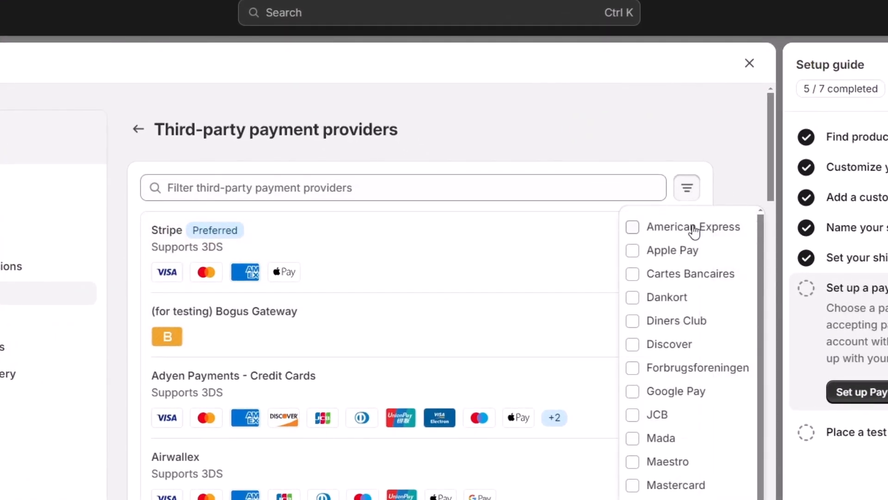
{"action": "scroll", "coordinate": [684, 321], "scroll_direction": "down", "scroll_amount": 2}
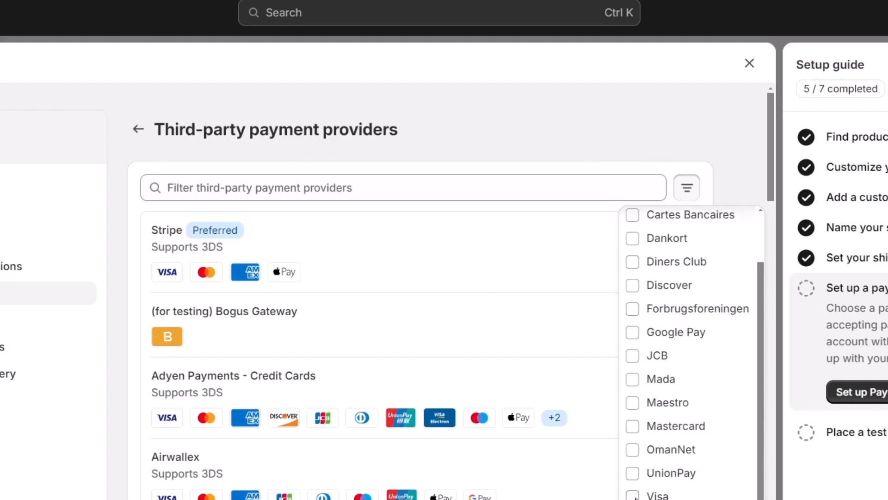
{"action": "left_click", "coordinate": [633, 495]}
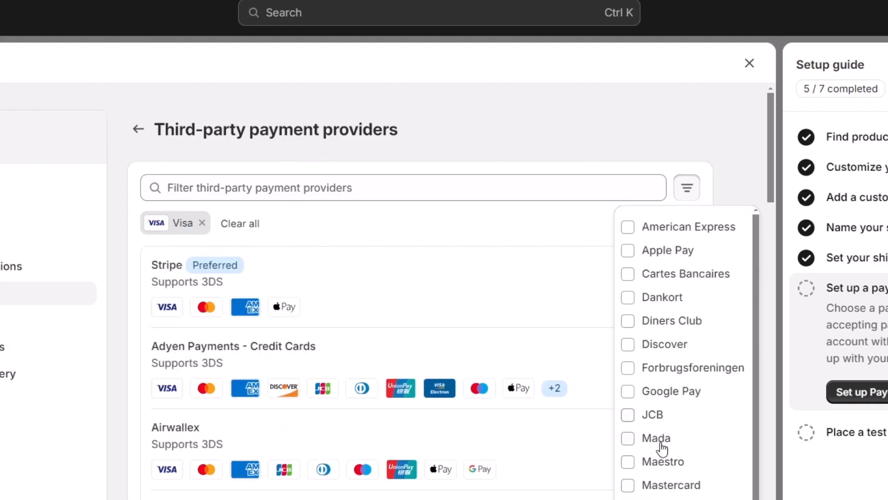
- Add Mastercard and Apple Pay to the payment provider filters and open the Stripe provider
{"action": "left_click", "coordinate": [627, 484]}
{"action": "left_click", "coordinate": [628, 250]}
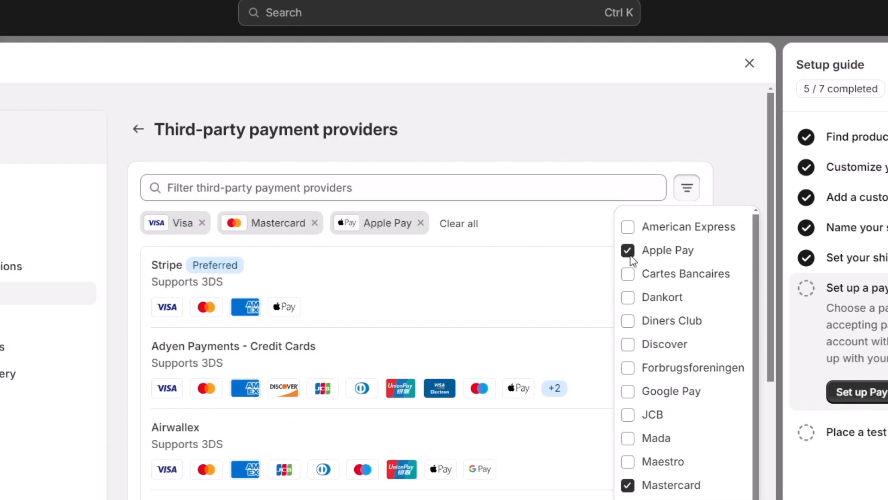
{"action": "left_click", "coordinate": [298, 285]}
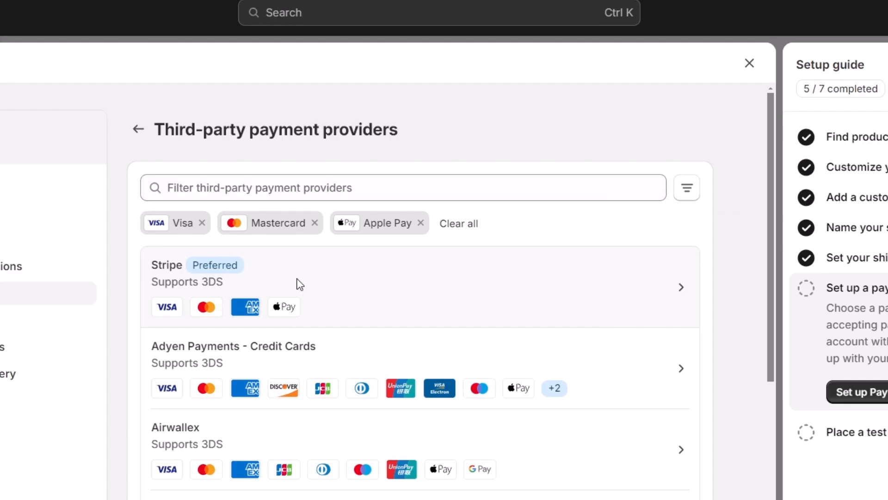
{"action": "left_click", "coordinate": [298, 284]}
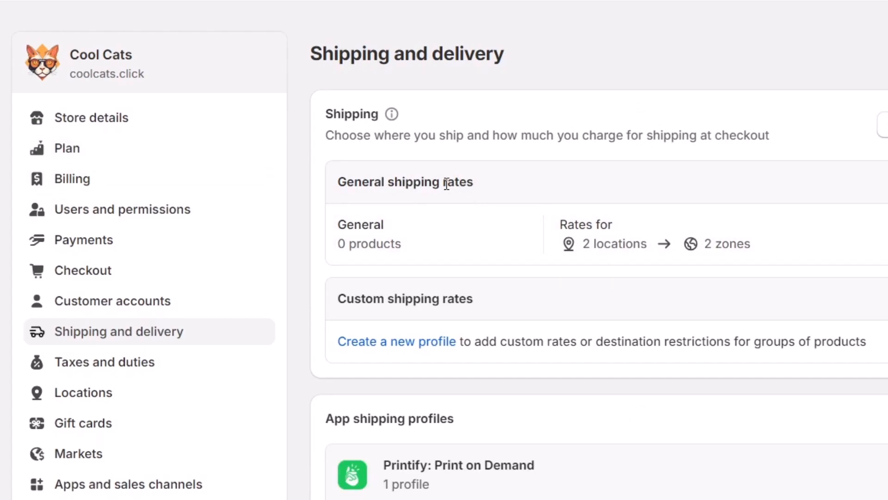
- Examine the shipping and delivery settings, including general rates, app shipping profiles, delivery dates, order routing and saved packages
{"action": "left_click_drag", "start_coordinate": [444, 182], "coordinate": [478, 185]}
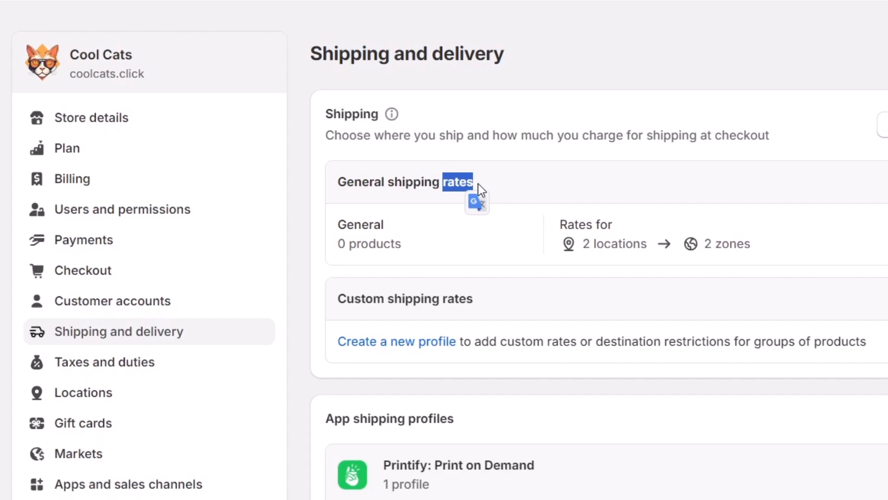
{"action": "scroll", "coordinate": [535, 321], "scroll_direction": "down", "scroll_amount": 4}
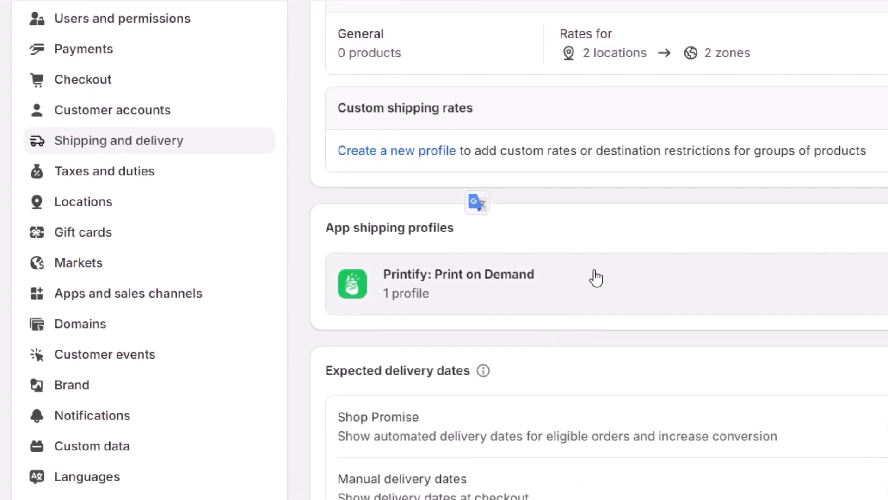
{"action": "scroll", "coordinate": [625, 276], "scroll_direction": "down", "scroll_amount": 4}
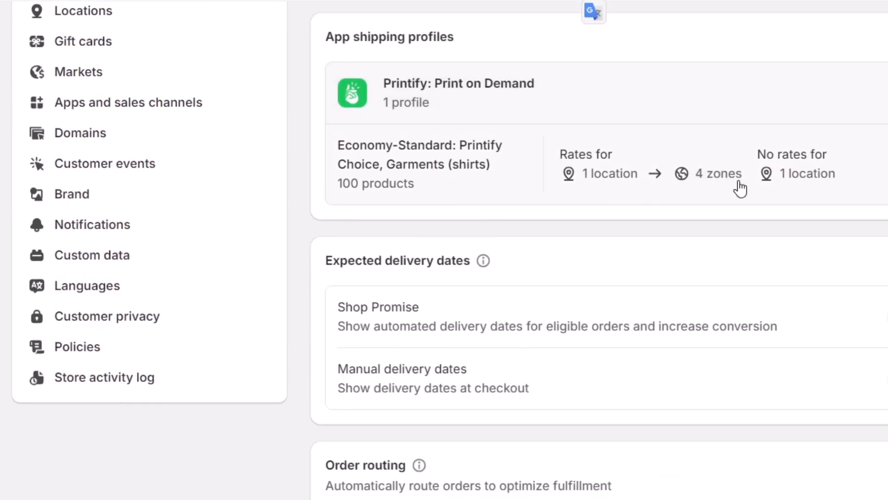
{"action": "scroll", "coordinate": [769, 256], "scroll_direction": "down", "scroll_amount": 6}
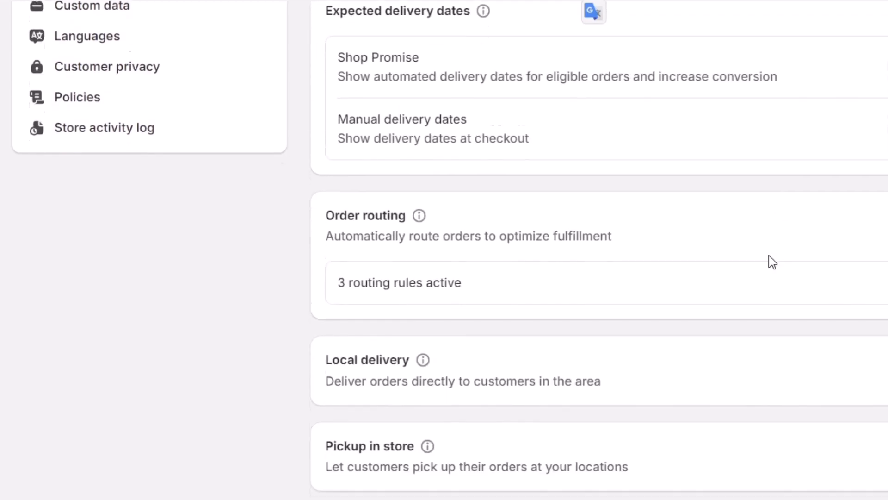
{"action": "left_click_drag", "start_coordinate": [361, 180], "coordinate": [398, 179]}
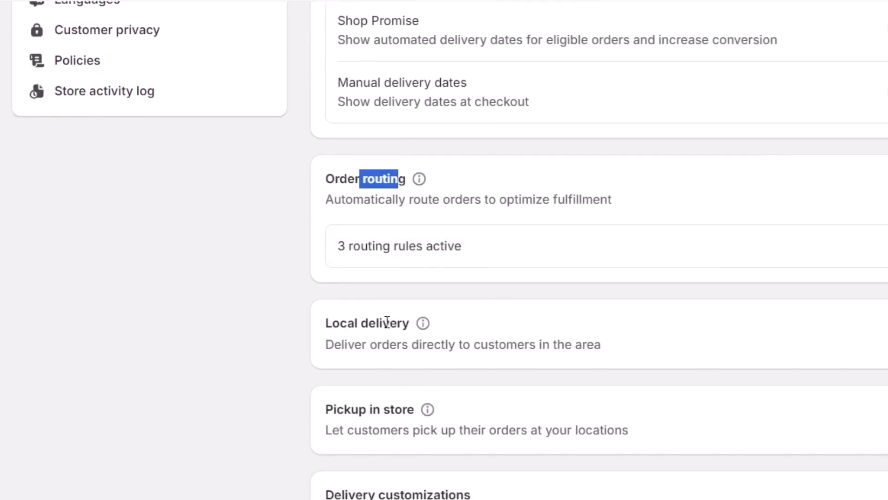
{"action": "scroll", "coordinate": [386, 324], "scroll_direction": "down", "scroll_amount": 8}
{"action": "scroll", "coordinate": [400, 341], "scroll_direction": "down", "scroll_amount": 2}
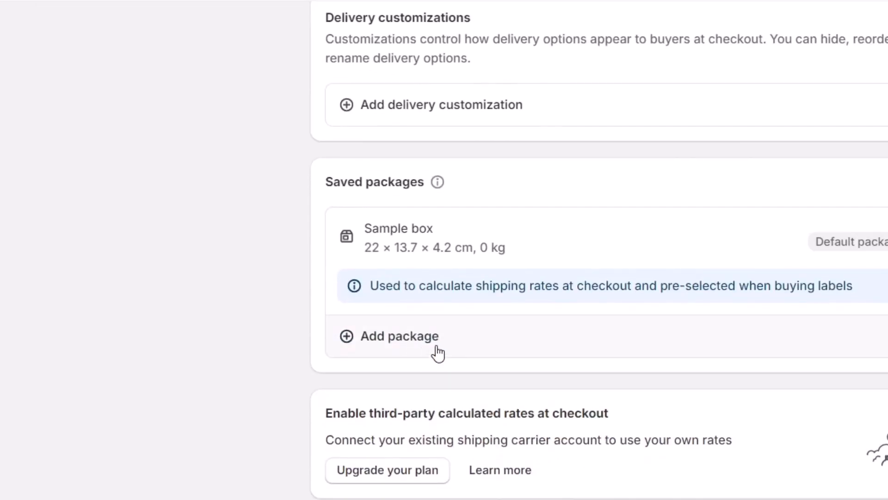
{"action": "left_click_drag", "start_coordinate": [375, 182], "coordinate": [426, 186]}
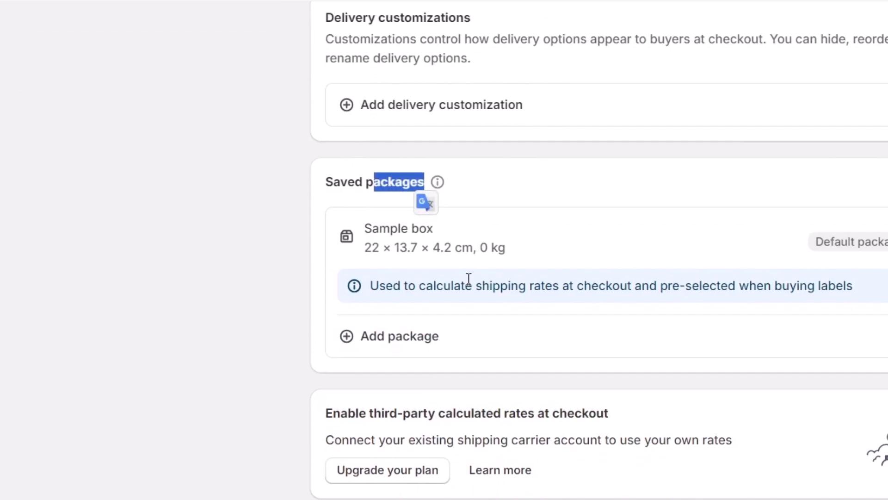
{"action": "scroll", "coordinate": [468, 278], "scroll_direction": "up", "scroll_amount": 10}
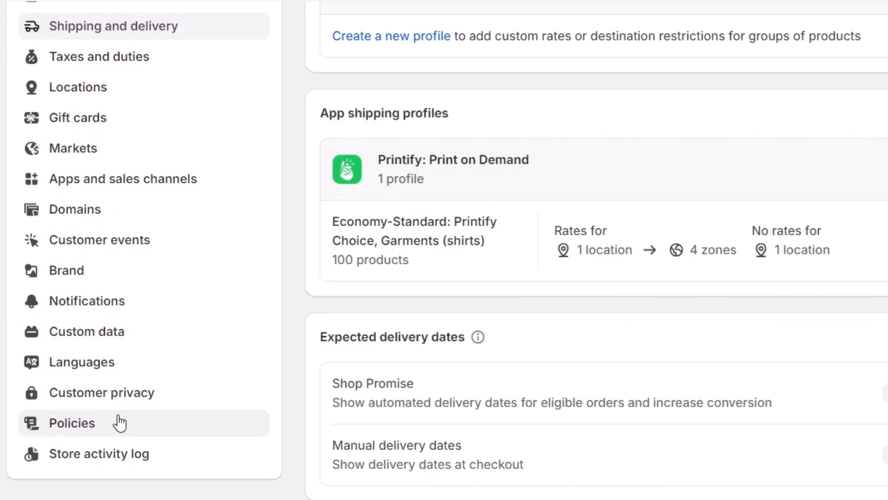
- Open the store policies, fill the written return and refund policy from the template and review its text
{"action": "left_click", "coordinate": [120, 423]}
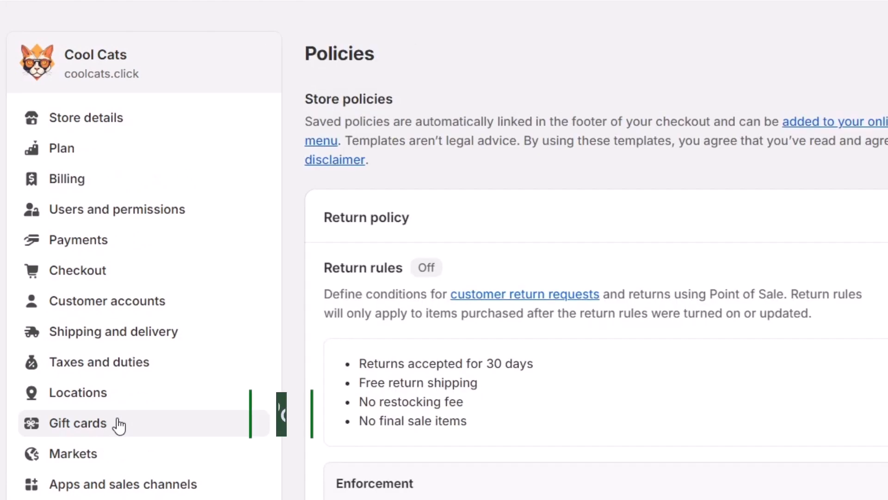
{"action": "scroll", "coordinate": [662, 255], "scroll_direction": "down", "scroll_amount": 2}
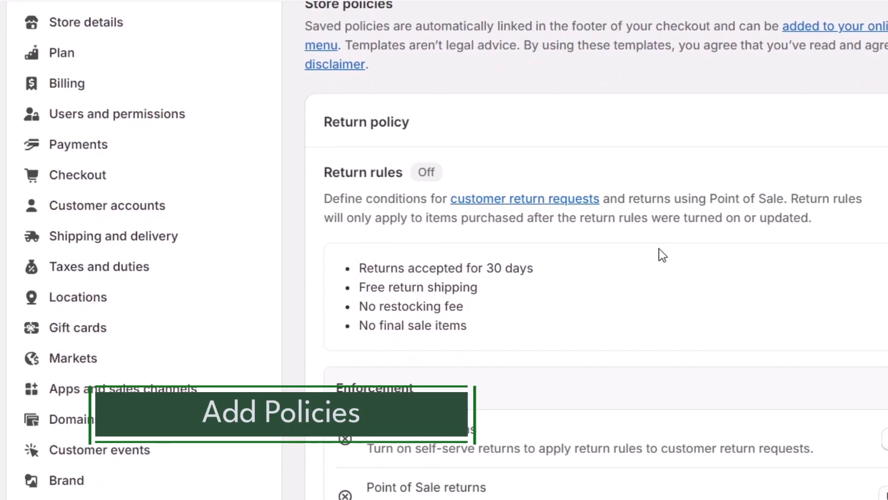
{"action": "scroll", "coordinate": [627, 231], "scroll_direction": "down", "scroll_amount": 2}
{"action": "scroll", "coordinate": [623, 255], "scroll_direction": "down", "scroll_amount": 2}
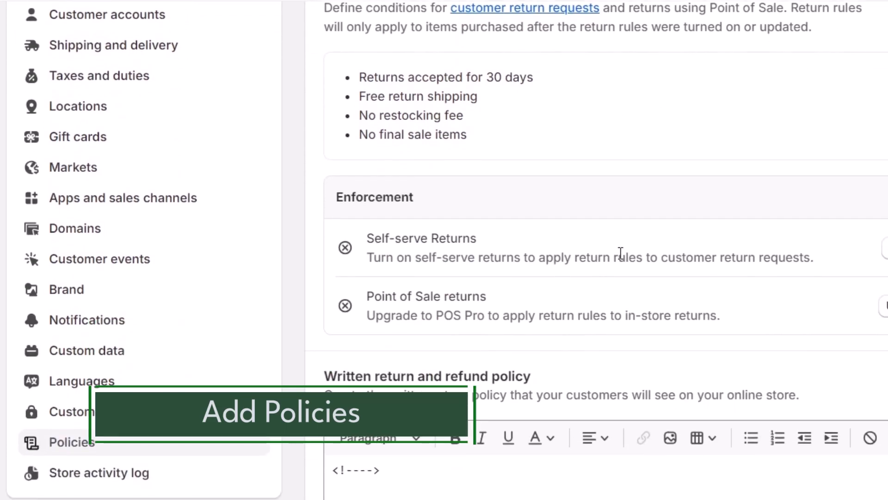
{"action": "scroll", "coordinate": [529, 241], "scroll_direction": "down", "scroll_amount": 6}
{"action": "left_click", "coordinate": [412, 357]}
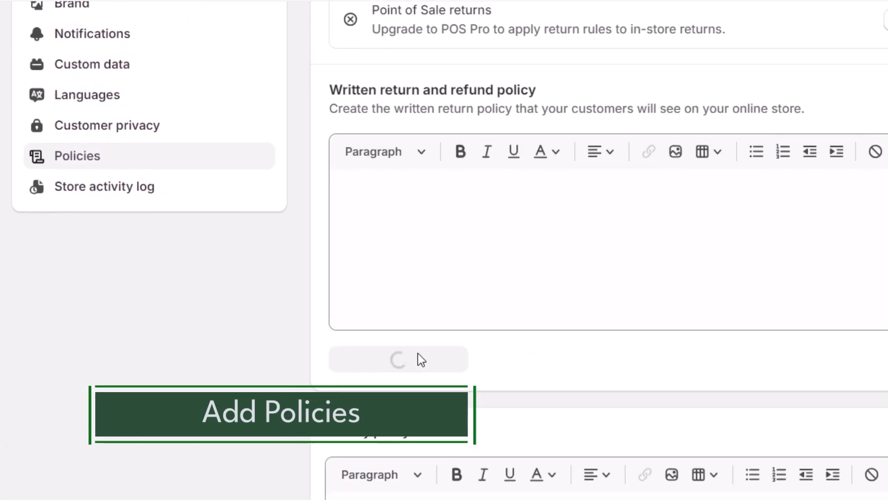
{"action": "scroll", "coordinate": [532, 348], "scroll_direction": "down", "scroll_amount": 1}
{"action": "scroll", "coordinate": [532, 341], "scroll_direction": "down", "scroll_amount": 3}
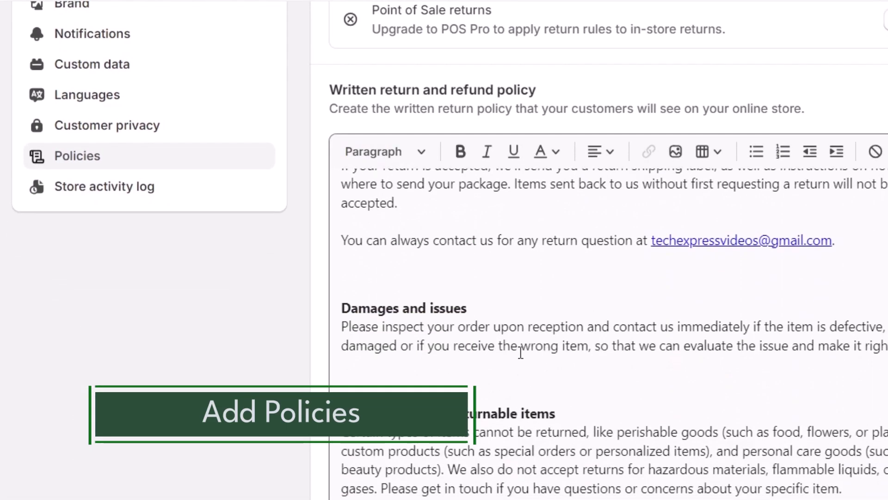
- Fill the privacy policy from the template and look through its text and the remaining policies
{"action": "scroll", "coordinate": [707, 361], "scroll_direction": "down", "scroll_amount": 6}
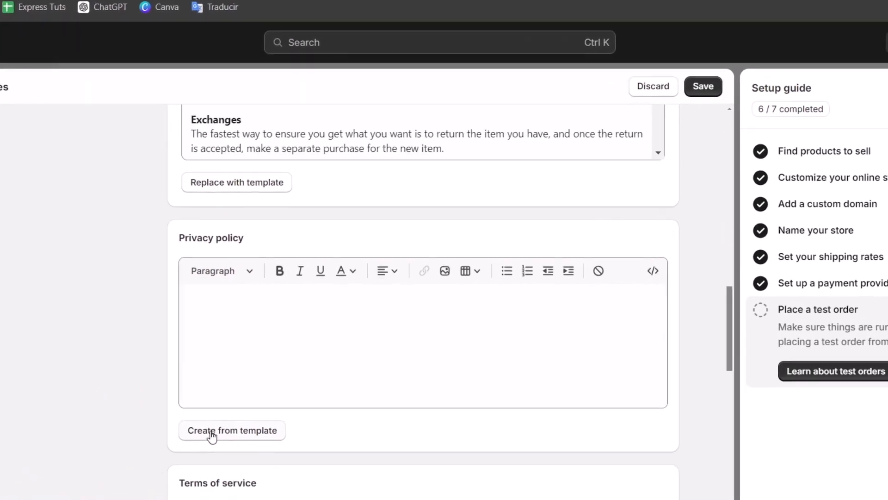
{"action": "double_click", "coordinate": [330, 499]}
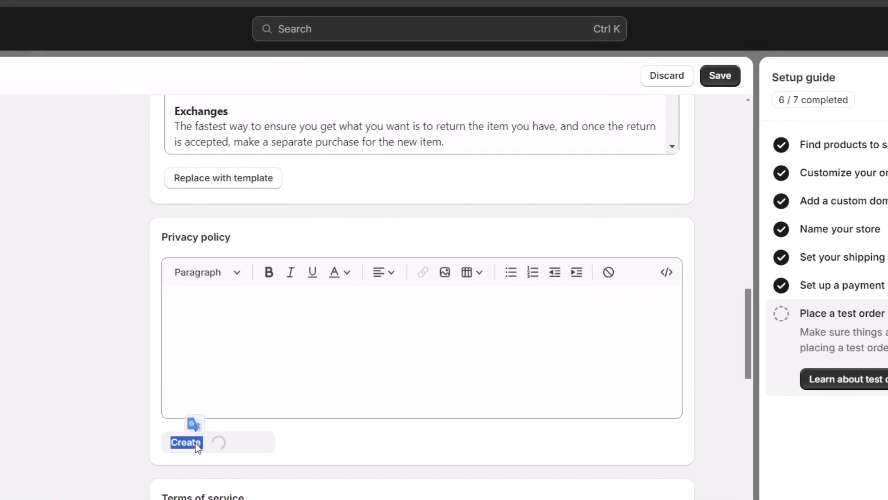
{"action": "scroll", "coordinate": [409, 365], "scroll_direction": "down", "scroll_amount": 15}
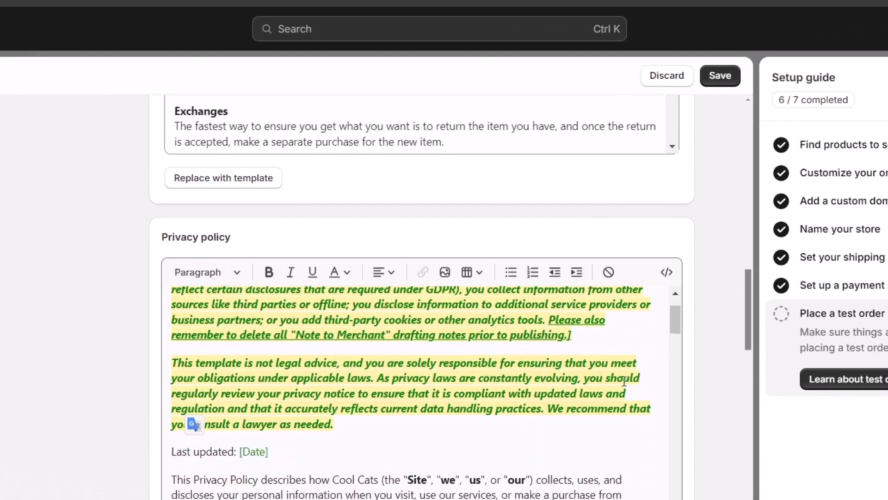
{"action": "scroll", "coordinate": [725, 387], "scroll_direction": "down", "scroll_amount": 1}
{"action": "scroll", "coordinate": [725, 386], "scroll_direction": "down", "scroll_amount": 5}
{"action": "scroll", "coordinate": [646, 405], "scroll_direction": "down", "scroll_amount": 5}
{"action": "scroll", "coordinate": [144, 405], "scroll_direction": "down", "scroll_amount": 5}
{"action": "scroll", "coordinate": [145, 408], "scroll_direction": "down", "scroll_amount": 4}
{"action": "left_click", "coordinate": [252, 343]}
{"action": "scroll", "coordinate": [711, 268], "scroll_direction": "down", "scroll_amount": 12}
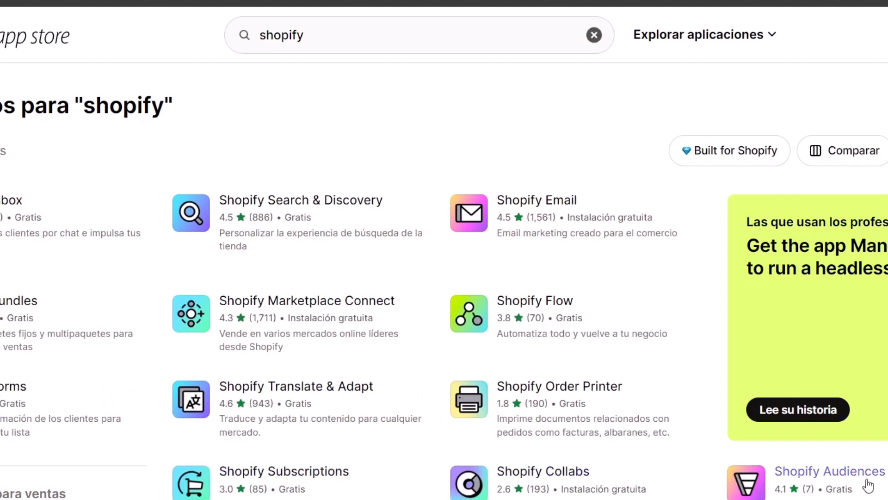
- Browse the Shopify App Store results for "shopify"
{"action": "scroll", "coordinate": [306, 368], "scroll_direction": "down", "scroll_amount": 5}
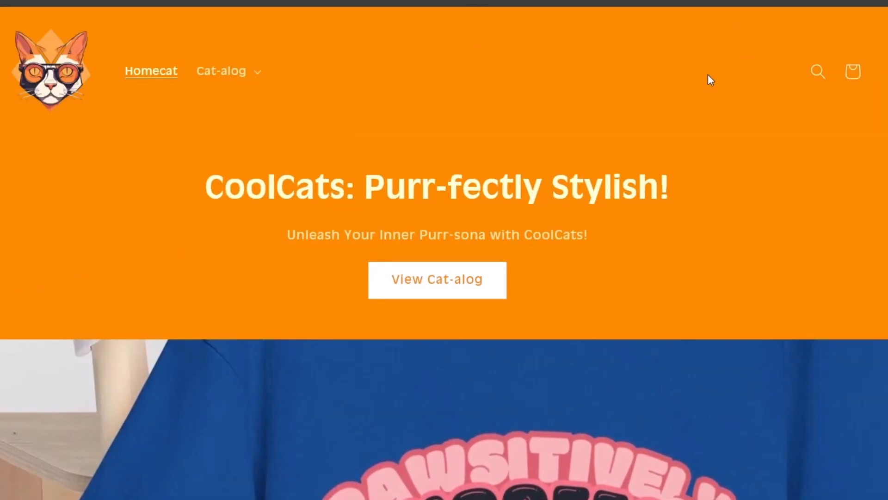
- From the live storefront, view the Cat-alog, enter the T Shirts collection and open the Pawsitively Purrfect product
{"action": "left_click", "coordinate": [496, 288]}
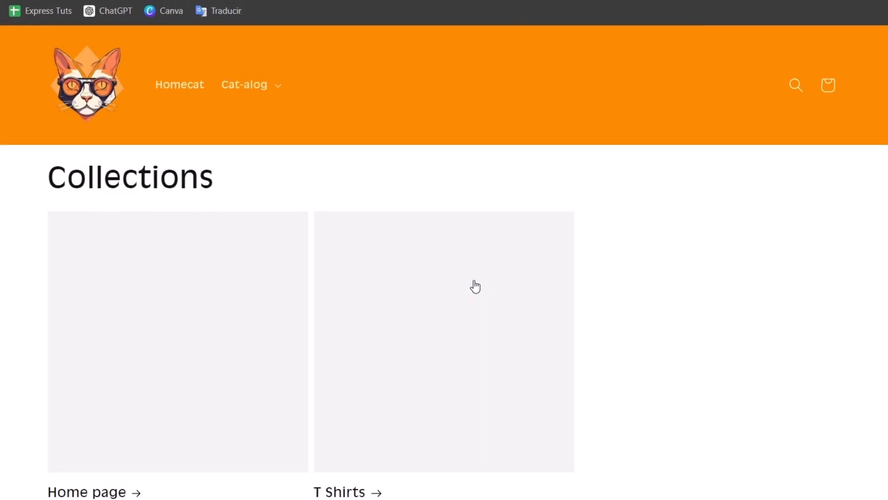
{"action": "scroll", "coordinate": [615, 300], "scroll_direction": "down", "scroll_amount": 1}
{"action": "left_click", "coordinate": [472, 300]}
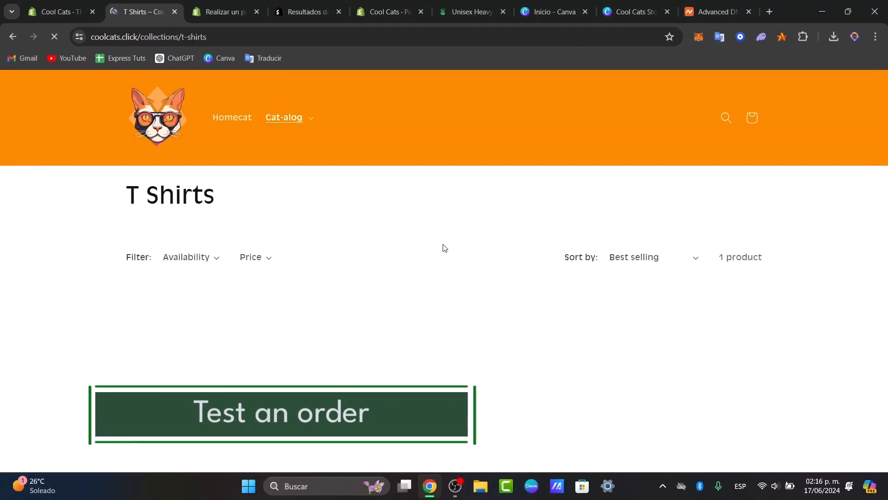
{"action": "scroll", "coordinate": [277, 296], "scroll_direction": "down", "scroll_amount": 2}
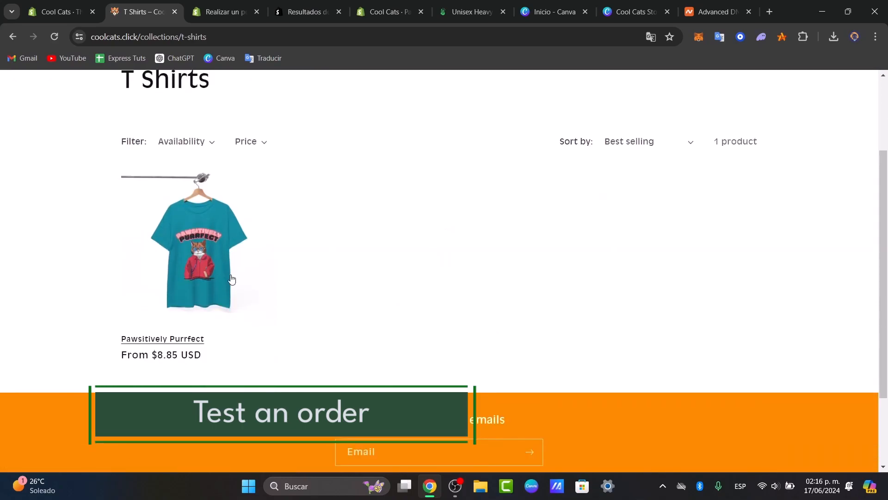
{"action": "left_click", "coordinate": [196, 274]}
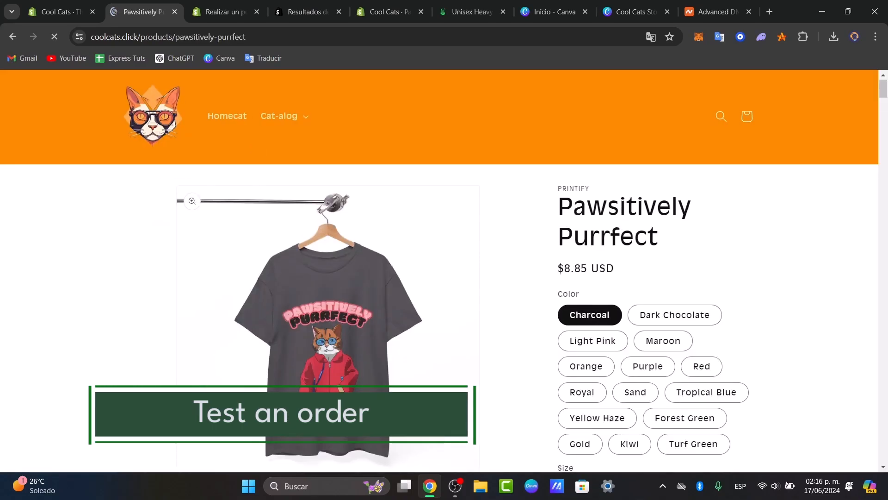
- Try several shirt colors, then choose Purple in size M for the Pawsitively Purrfect shirt
{"action": "scroll", "coordinate": [360, 367], "scroll_direction": "down", "scroll_amount": 2}
{"action": "left_click", "coordinate": [675, 216]}
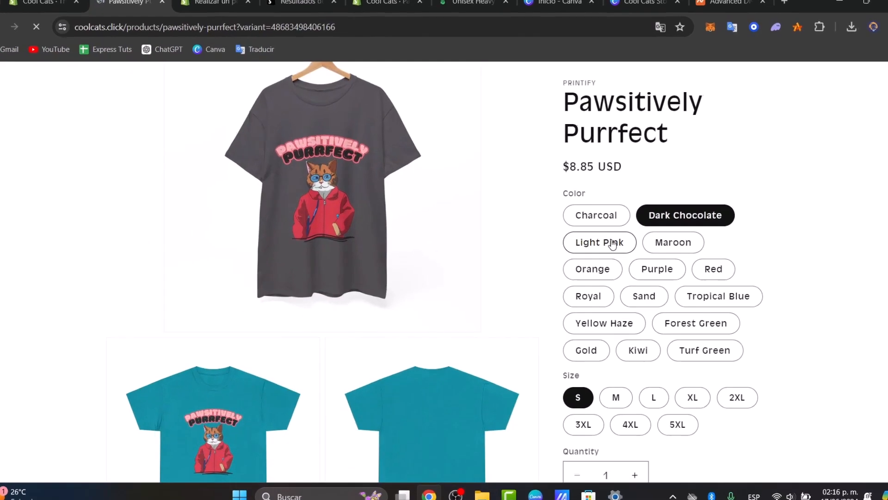
{"action": "left_click", "coordinate": [593, 242]}
{"action": "left_click", "coordinate": [663, 242]}
{"action": "left_click", "coordinate": [701, 277]}
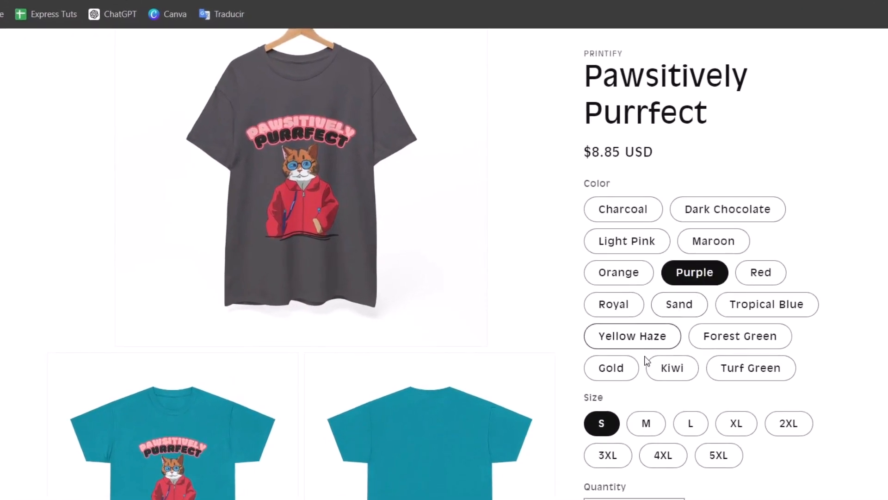
{"action": "left_click", "coordinate": [657, 423]}
- Look through the product images of the Pawsitively Purrfect shirt in its different colors
{"action": "scroll", "coordinate": [667, 426], "scroll_direction": "down", "scroll_amount": 5}
{"action": "scroll", "coordinate": [674, 430], "scroll_direction": "down", "scroll_amount": 5}
{"action": "scroll", "coordinate": [674, 430], "scroll_direction": "up", "scroll_amount": 7}
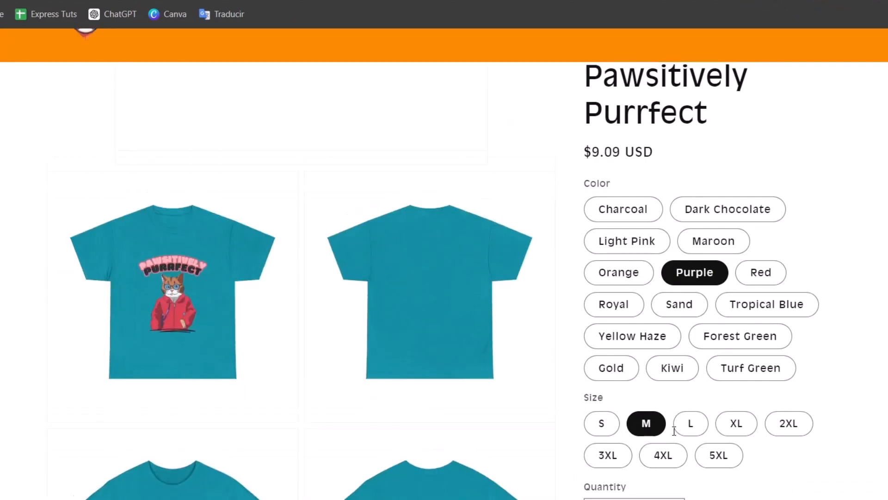
{"action": "scroll", "coordinate": [674, 431], "scroll_direction": "down", "scroll_amount": 8}
{"action": "scroll", "coordinate": [760, 363], "scroll_direction": "down", "scroll_amount": 20}
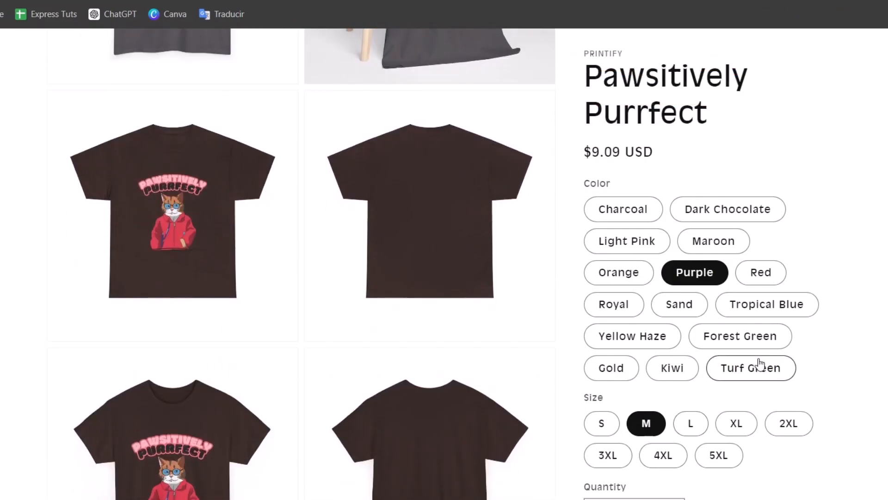
{"action": "scroll", "coordinate": [301, 263], "scroll_direction": "down", "scroll_amount": 20}
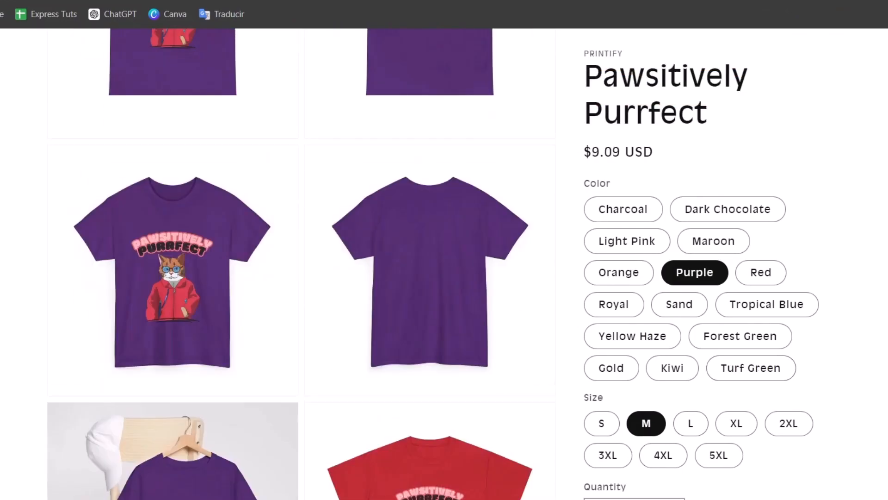
{"action": "scroll", "coordinate": [301, 264], "scroll_direction": "down", "scroll_amount": 12}
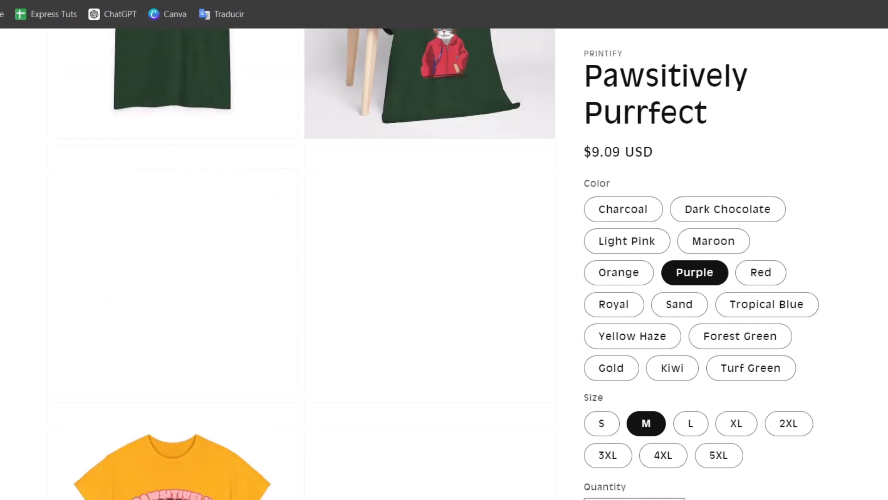
- Add one purple size M Pawsitively Purrfect shirt to the cart and continue shopping
{"action": "scroll", "coordinate": [301, 264], "scroll_direction": "up", "scroll_amount": 4}
{"action": "scroll", "coordinate": [722, 305], "scroll_direction": "up", "scroll_amount": 3}
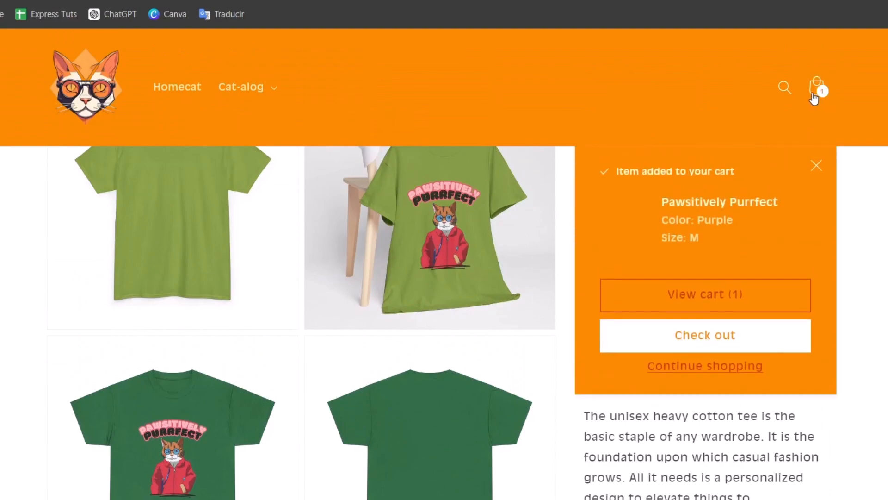
{"action": "left_click", "coordinate": [748, 365]}
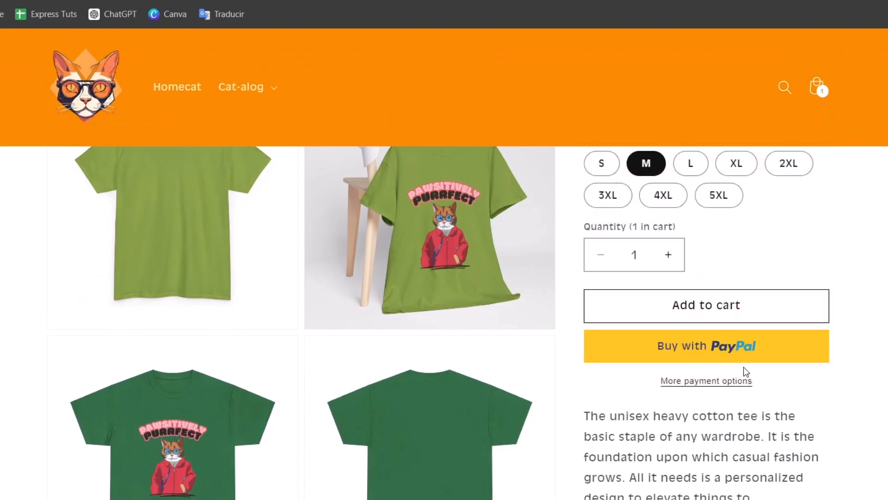